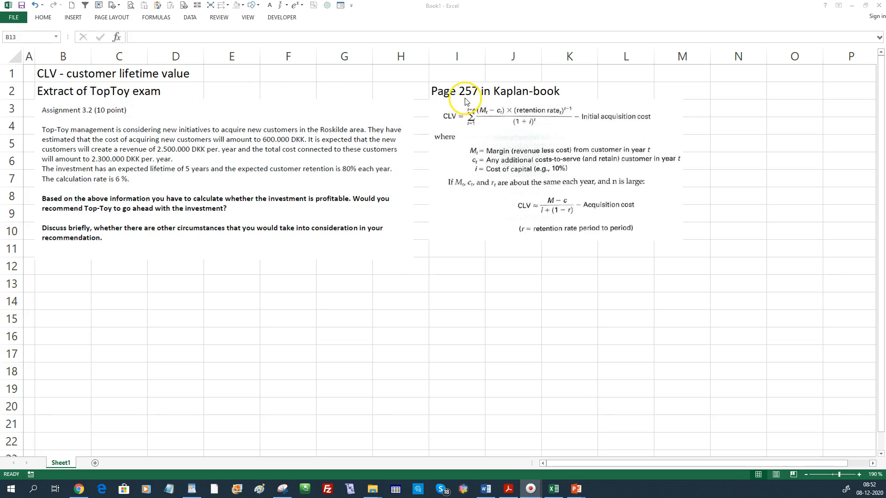
# Enter the label "Retension rate=" in B13, 80% in D13 and the note "(year on year)" in E13.
pyautogui.click(65, 284)
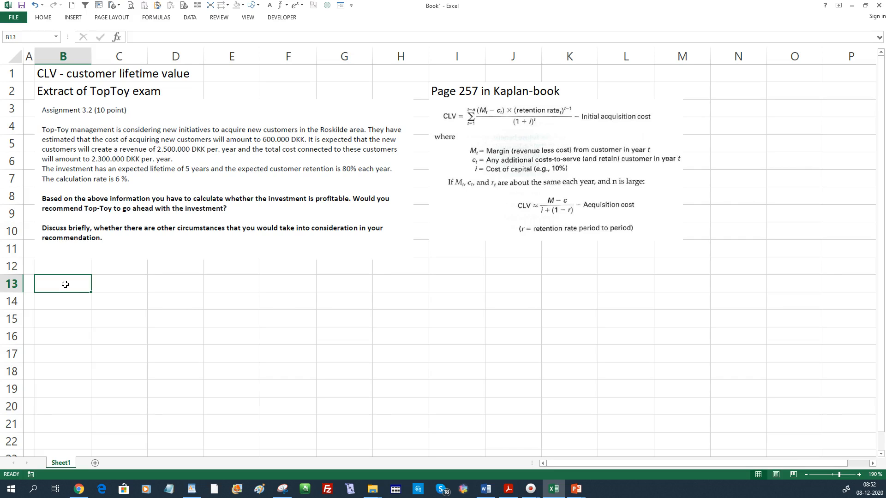
pyautogui.write('Reten')
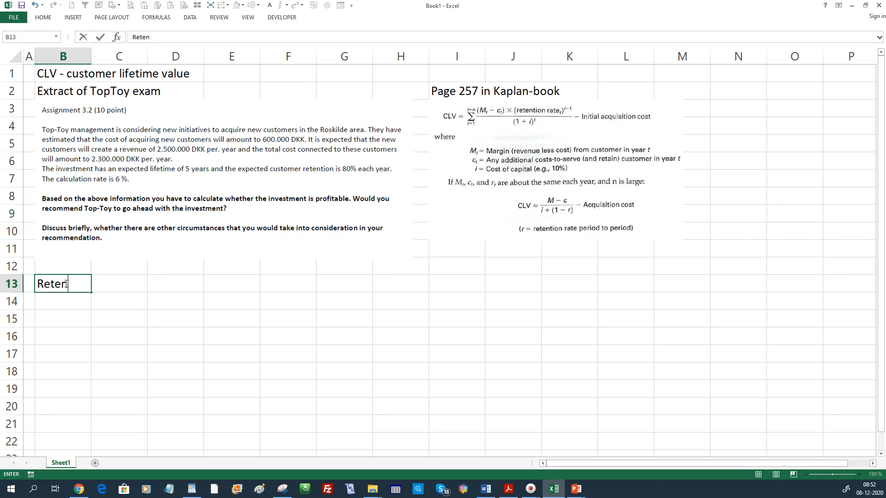
pyautogui.write('sion rate=')
pyautogui.press('Right')
pyautogui.press('Right')
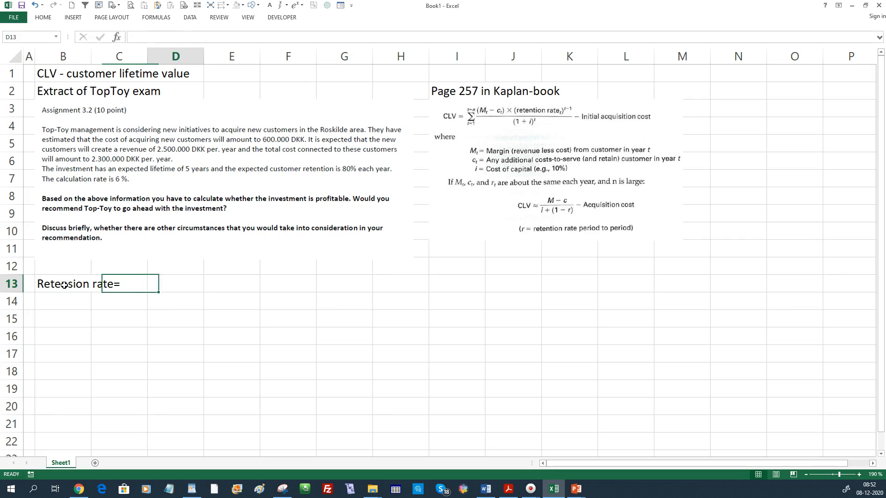
pyautogui.write('80%')
pyautogui.press('Right')
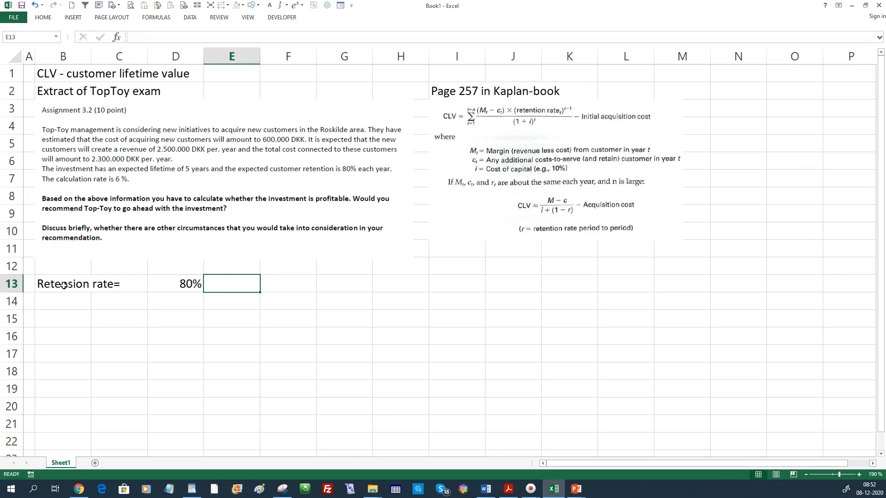
pyautogui.write('(yea')
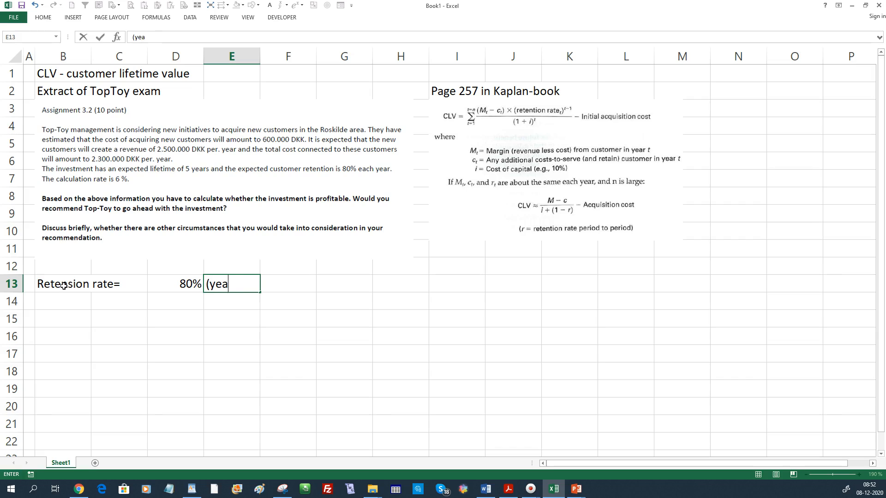
pyautogui.write('r on year)')
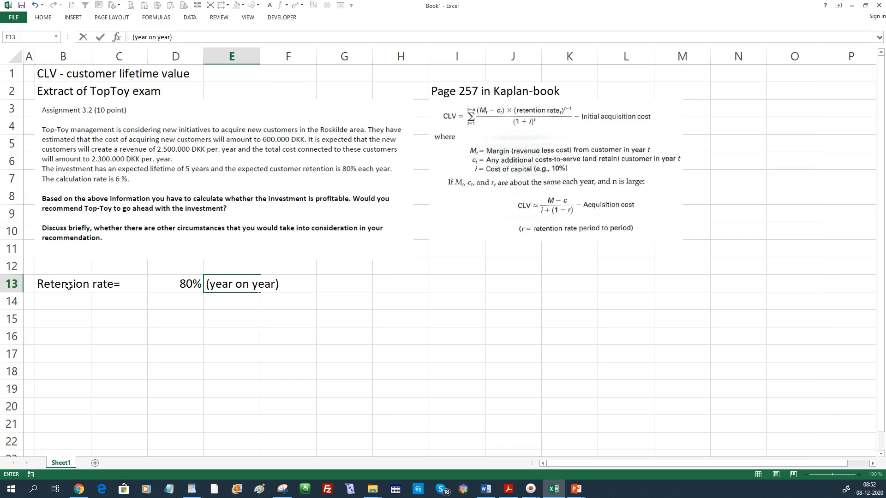
pyautogui.press('Return')
# Enter the label "Calculation rate=" in B14 and the value 6% in D14.
pyautogui.press('Left')
pyautogui.press('Left')
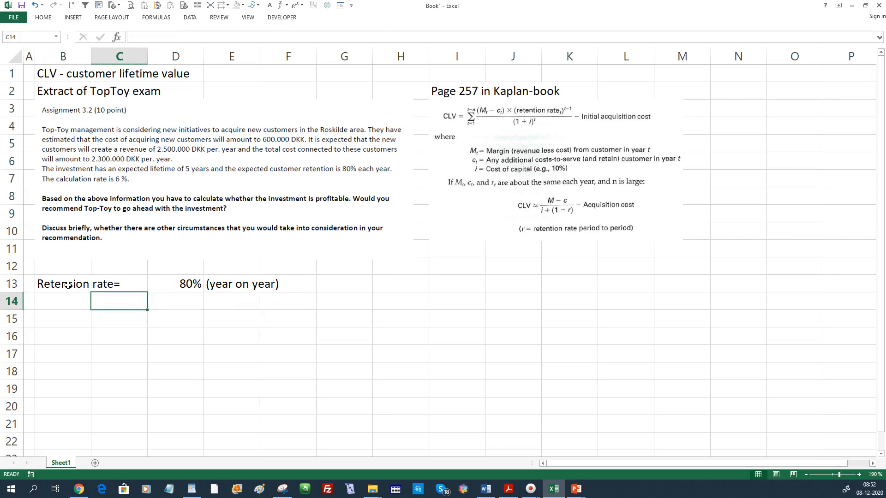
pyautogui.press('Left')
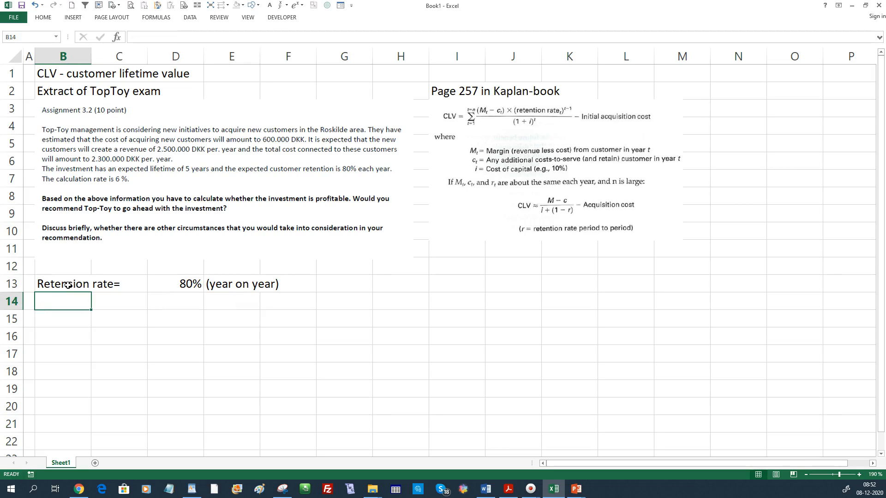
pyautogui.write('Calcu')
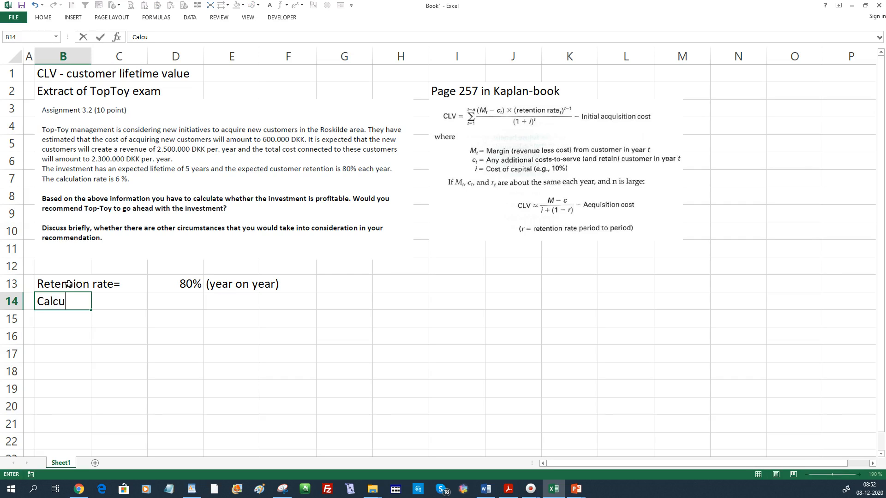
pyautogui.write('late rate=')
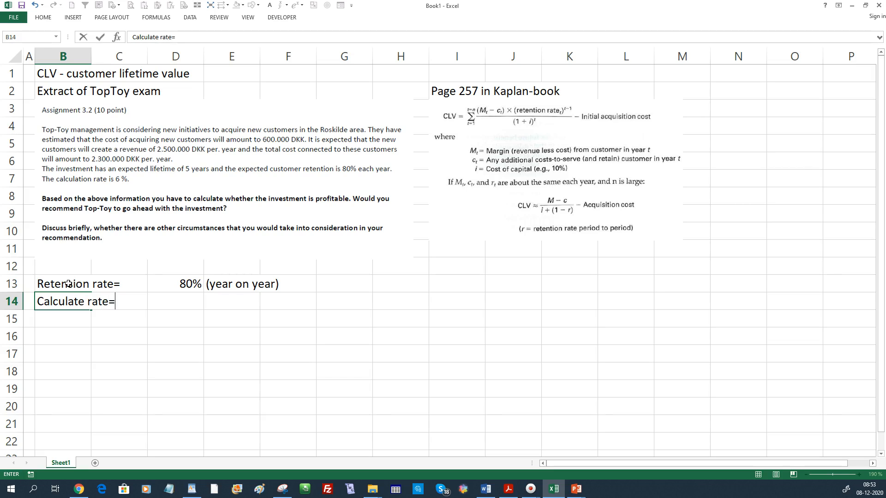
pyautogui.click(80, 303)
pyautogui.write('ion')
pyautogui.press('Delete')
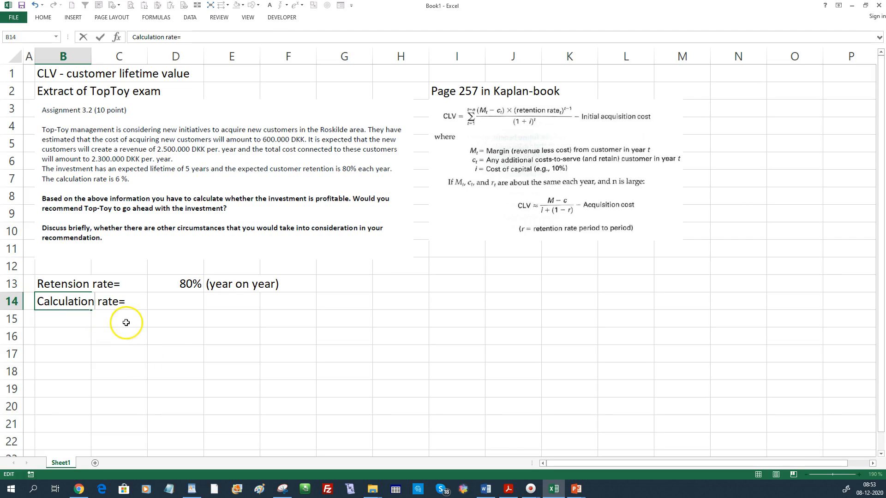
pyautogui.click(176, 300)
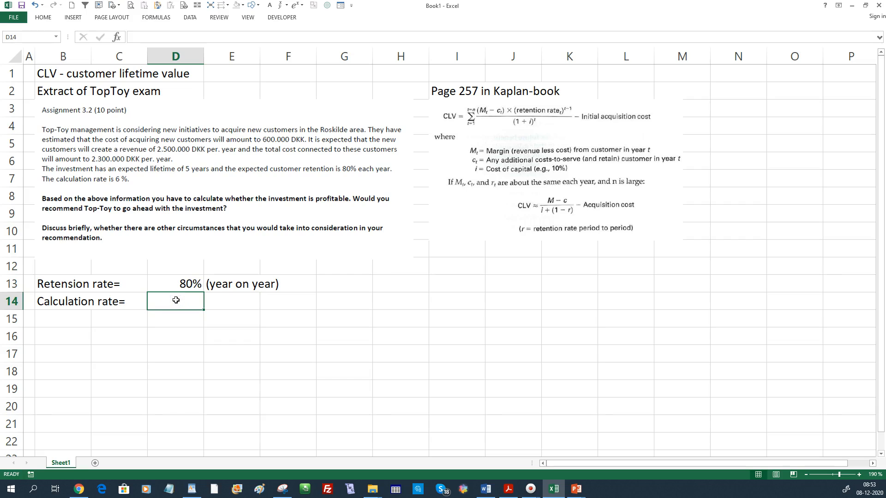
pyautogui.write('6%')
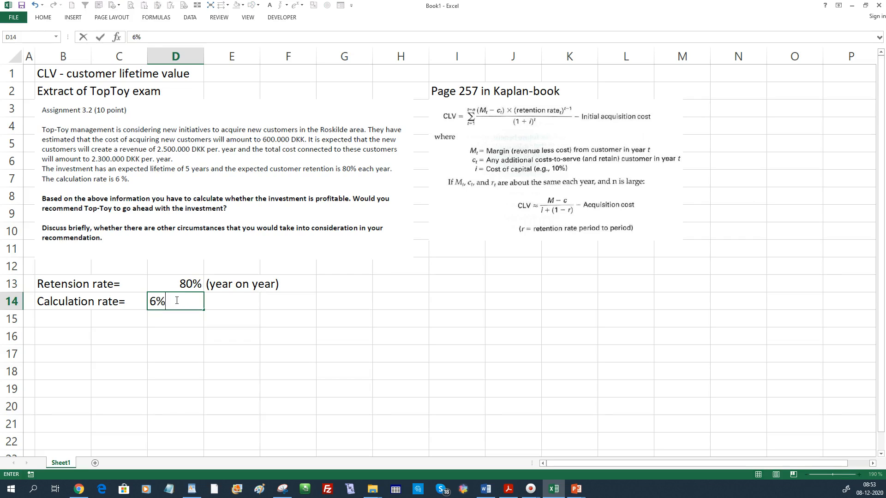
# Add the note "also called cost of capital, calculation interest" in E14 beside the calculation rate.
pyautogui.press('Tab')
pyautogui.write('also called ')
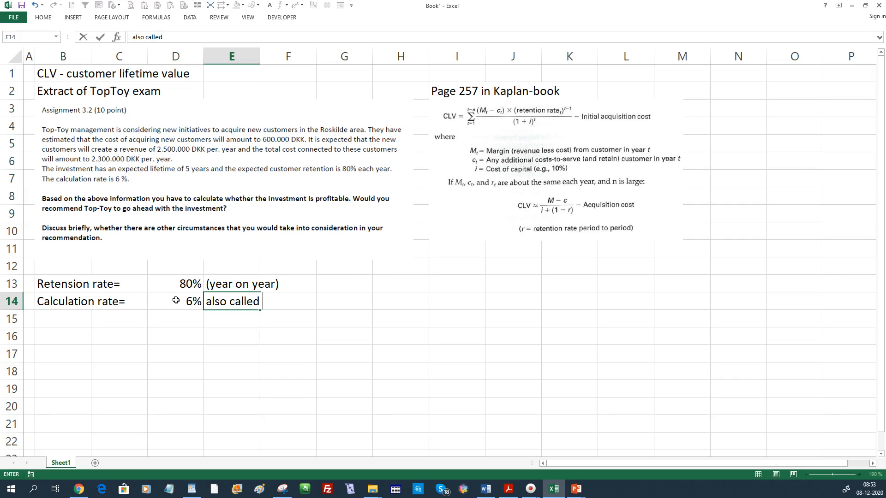
pyautogui.write('cost of capital')
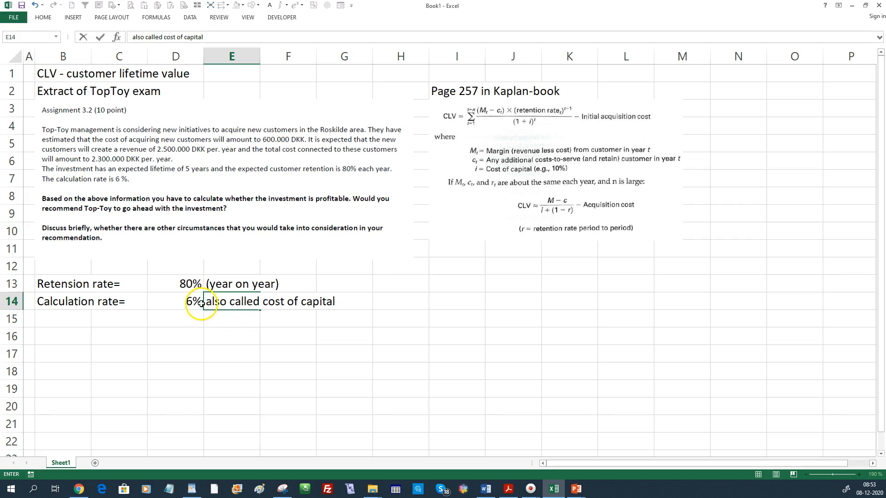
pyautogui.write(', calcu')
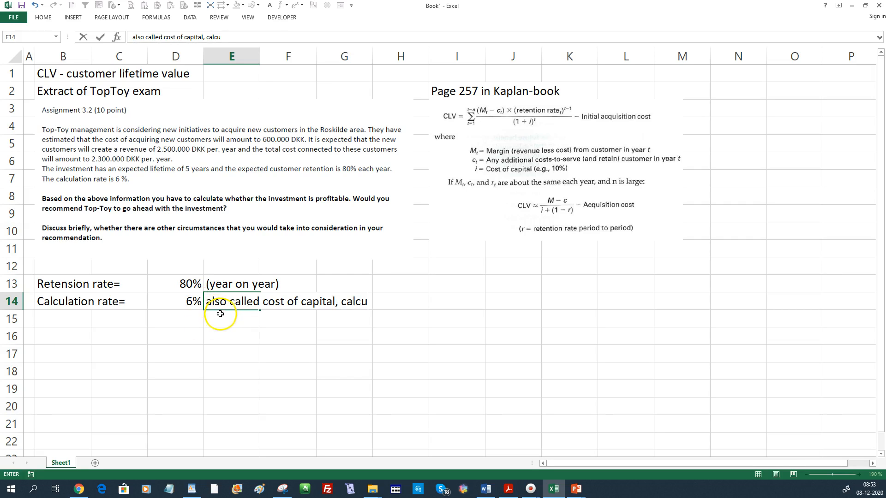
pyautogui.write('lation interest')
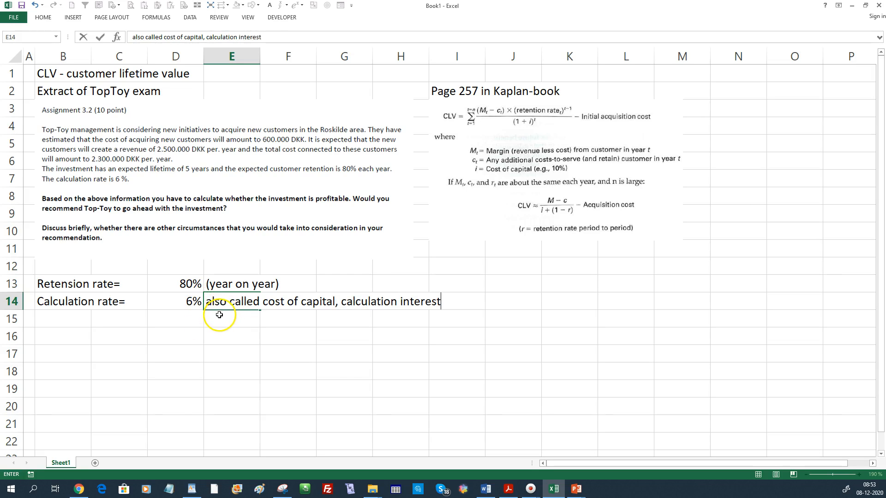
pyautogui.press('Return')
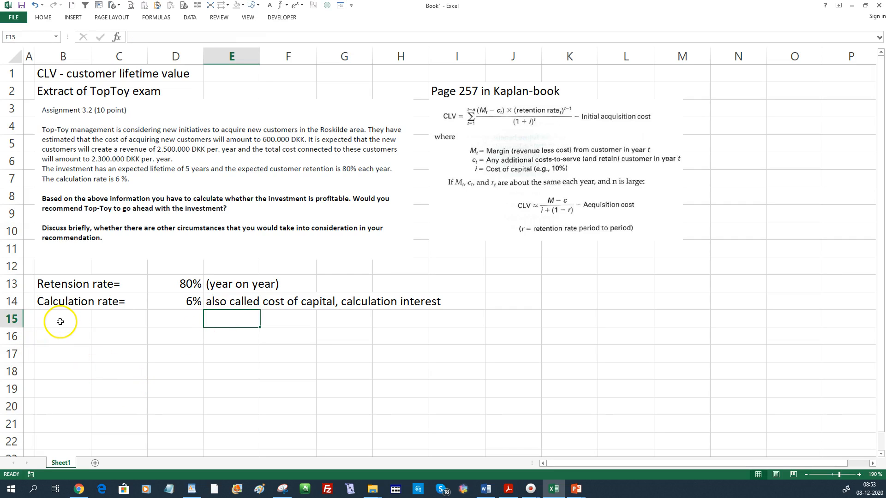
# Shrink row 15 to a thin spacer and create a "Year (t)" column in B16 with the years 0 to 5 in B17:B22.
pyautogui.moveTo(14, 327)
pyautogui.mouseDown()
pyautogui.moveTo(12, 310)
pyautogui.moveTo(15, 316)
pyautogui.mouseUp()
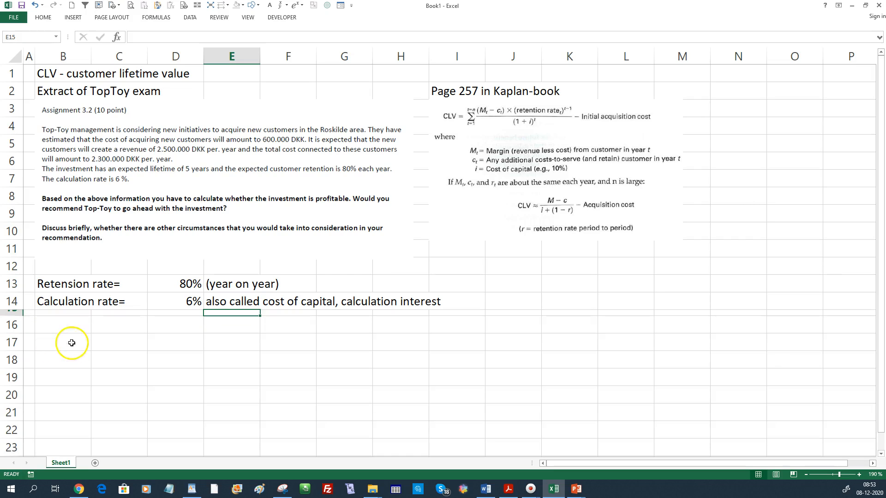
pyautogui.click(70, 329)
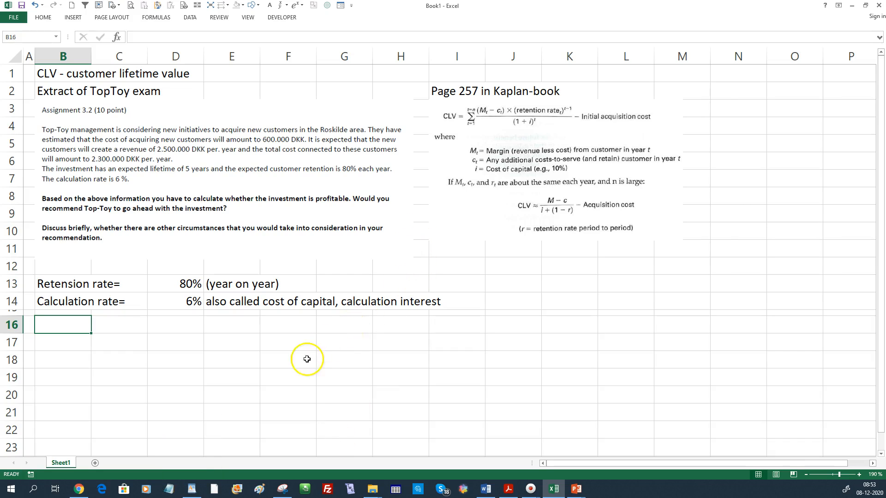
pyautogui.write('Year (t)')
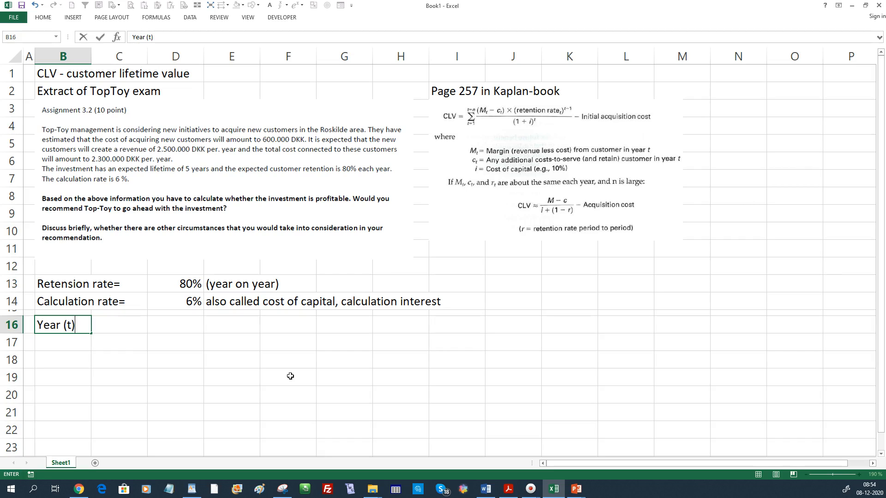
pyautogui.press('Return')
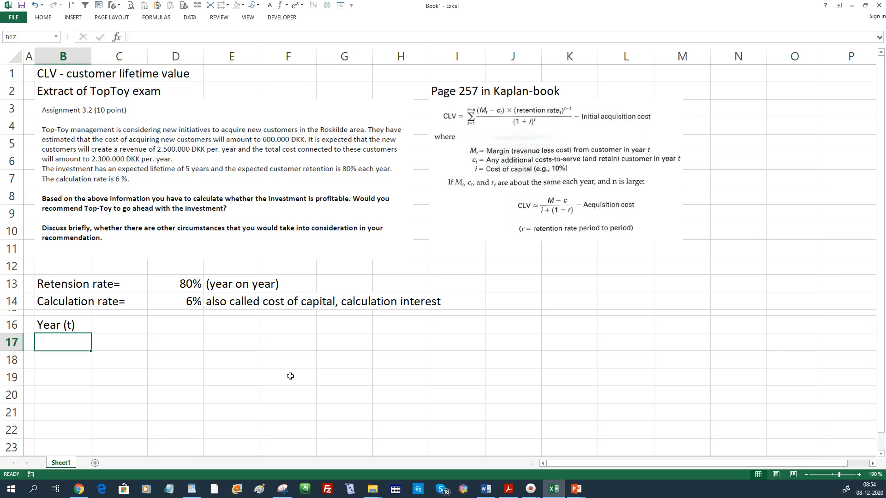
pyautogui.write('0')
pyautogui.press('Return')
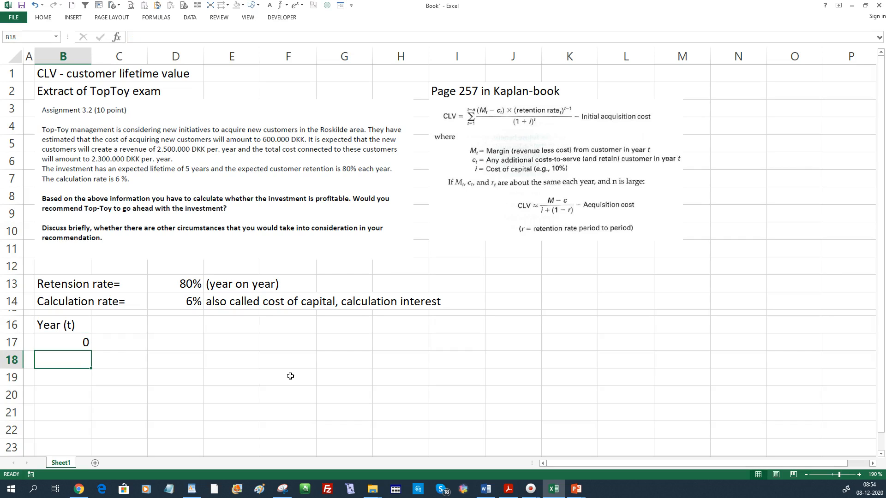
pyautogui.write('1')
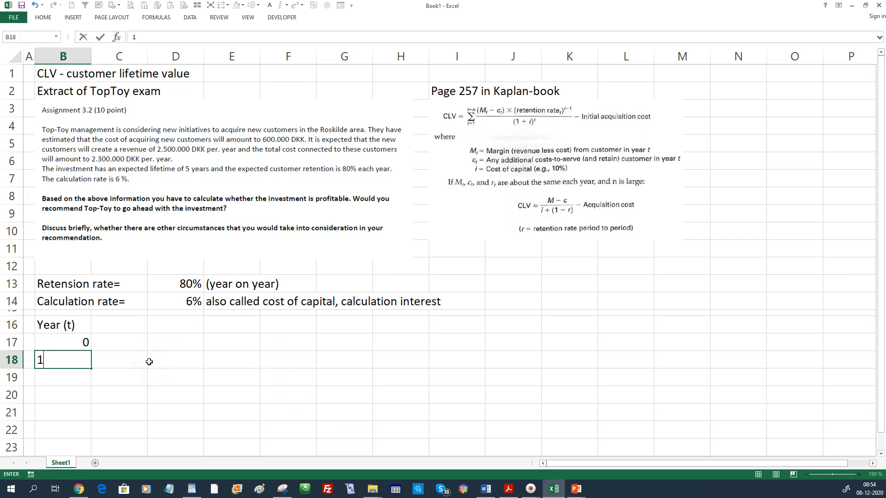
pyautogui.press('Return')
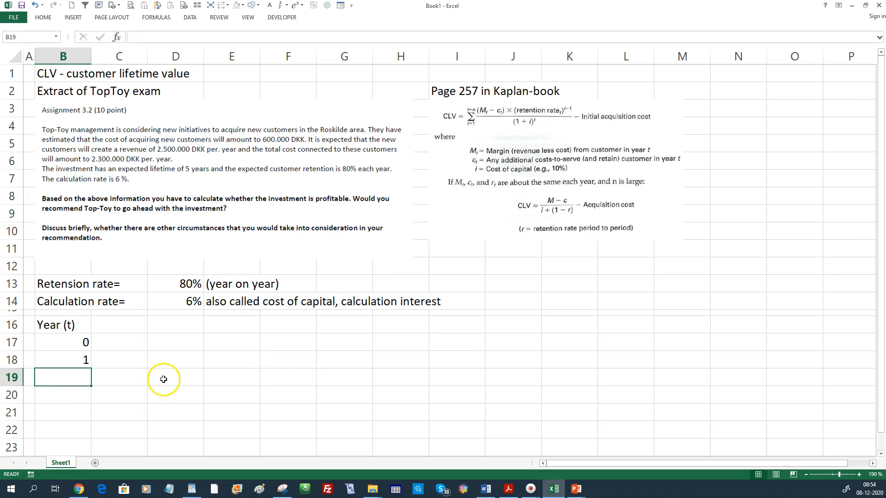
pyautogui.press('Up')
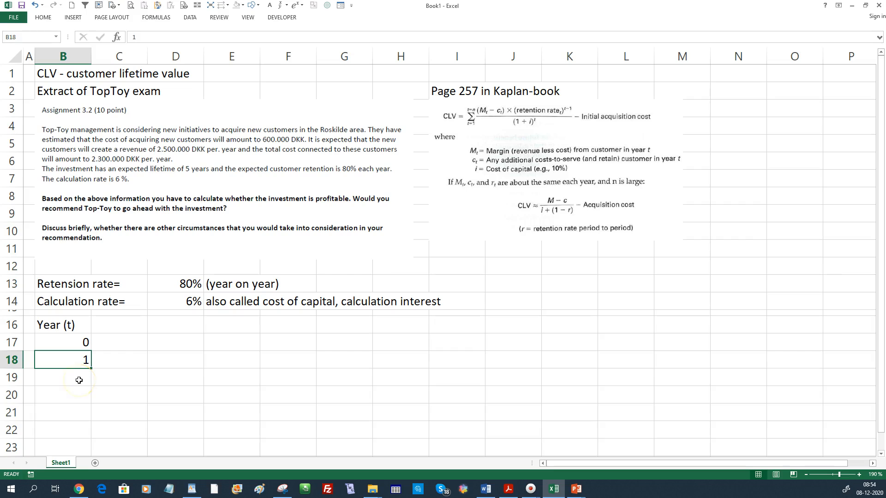
pyautogui.moveTo(70, 341); pyautogui.dragTo(92, 437)
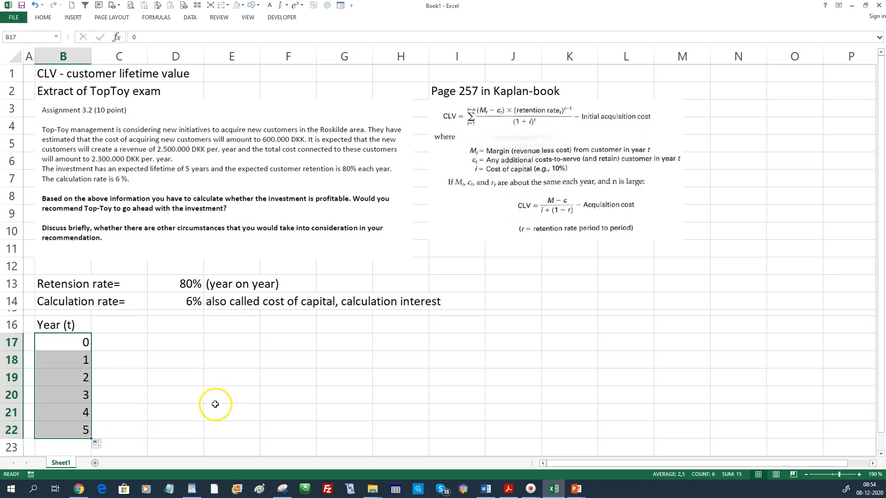
pyautogui.click(57, 341)
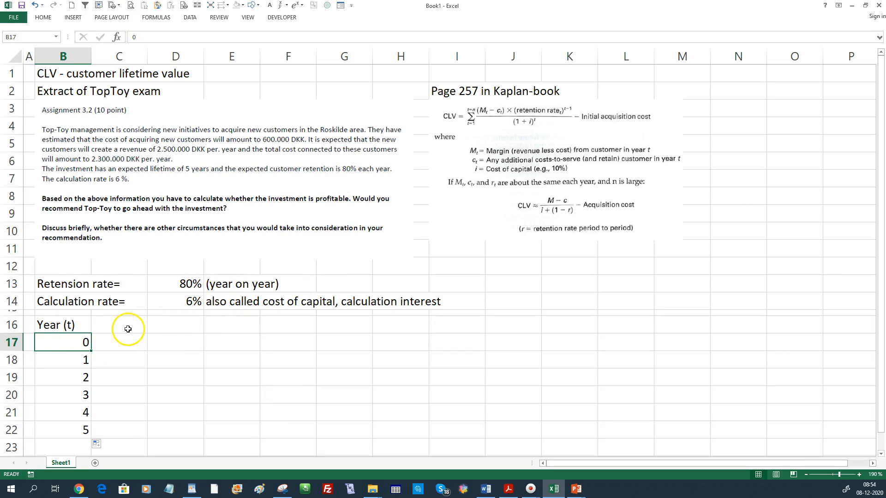
# Add the column headings "Cash-flow" in E16, "Probability" in F16 and a two-line "Discount factor" in G16.
pyautogui.click(239, 326)
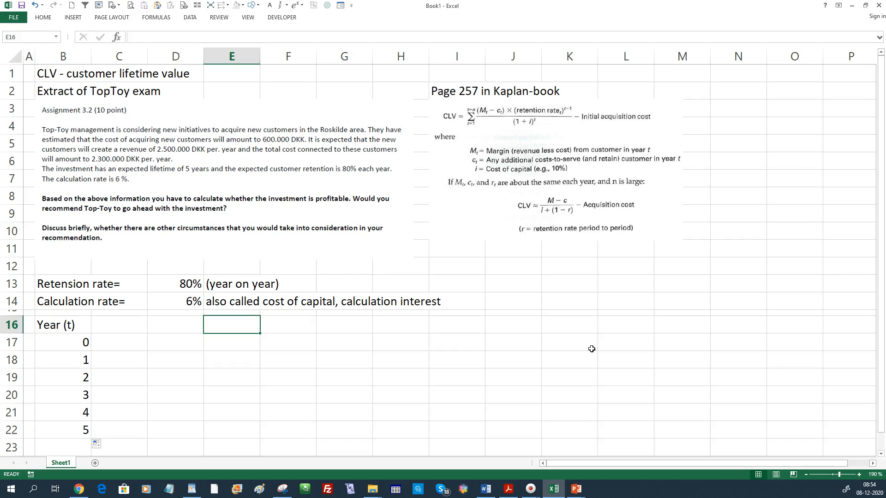
pyautogui.write('C')
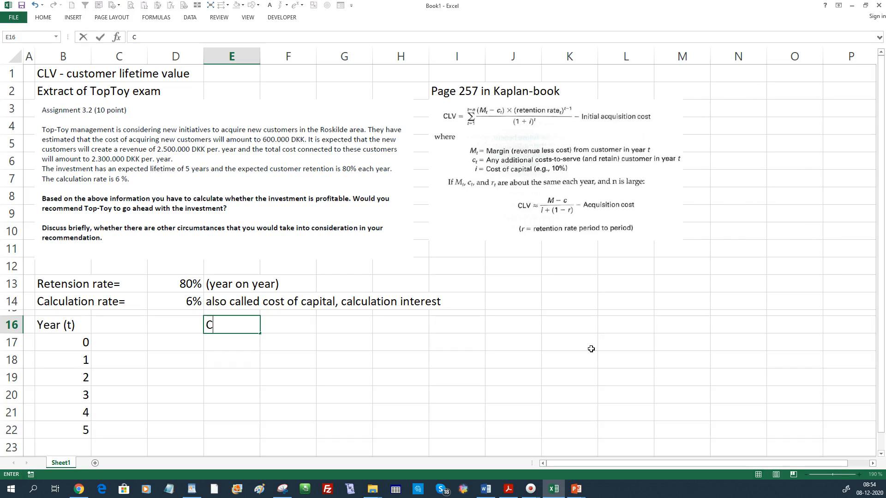
pyautogui.write('ash-flow')
pyautogui.press('Tab')
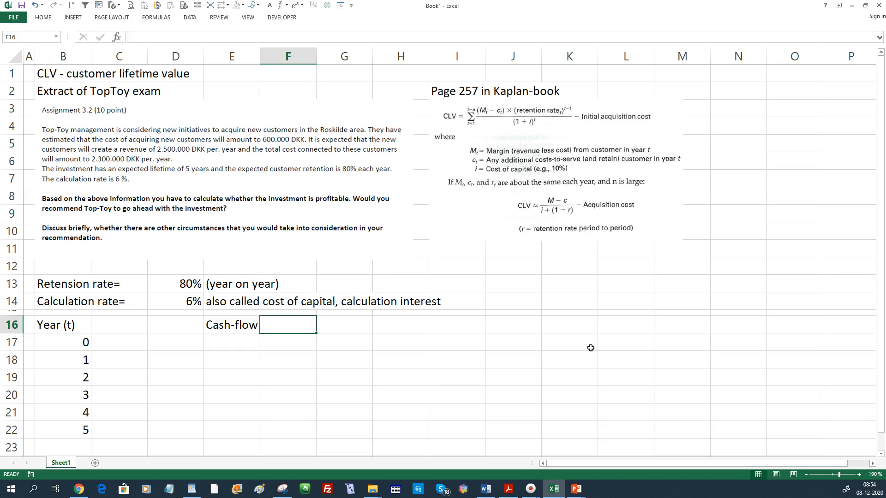
pyautogui.write('Probability')
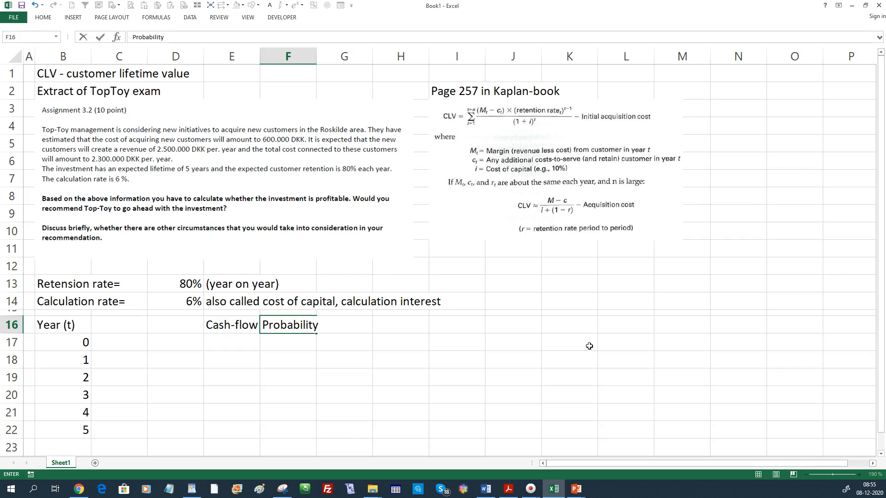
pyautogui.press('Tab')
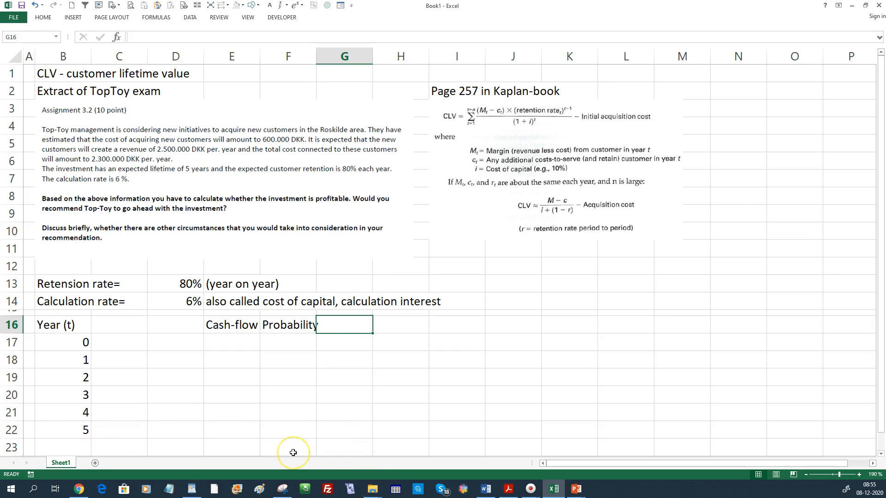
pyautogui.write('Discount')
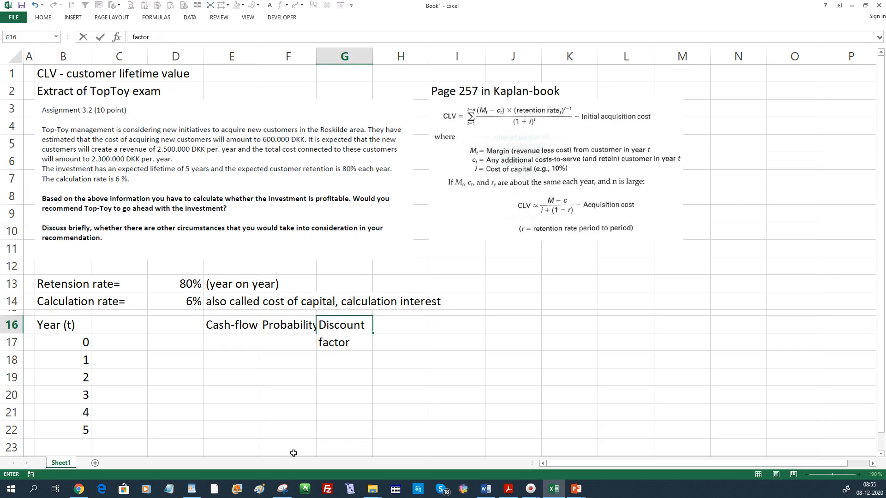
pyautogui.press('Return')
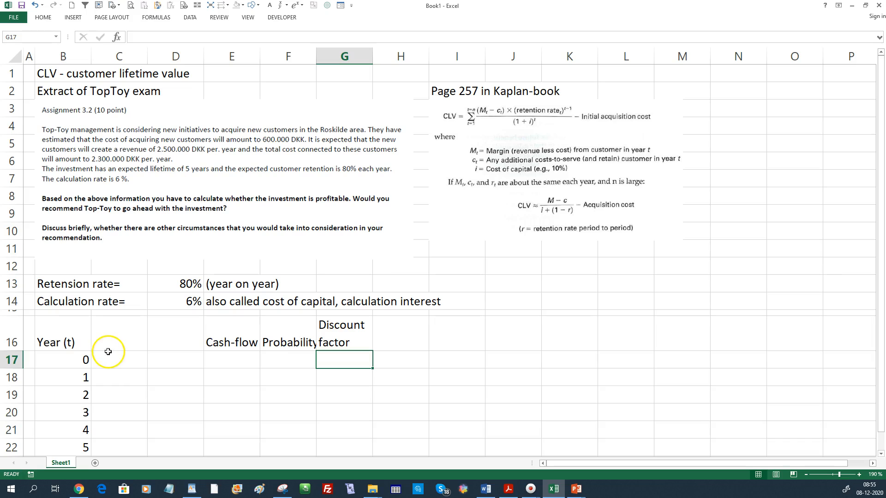
# Add the column heading "Margin M(t)" in C16 and fit column C's width to it.
pyautogui.scroll(-1, 181, 390)
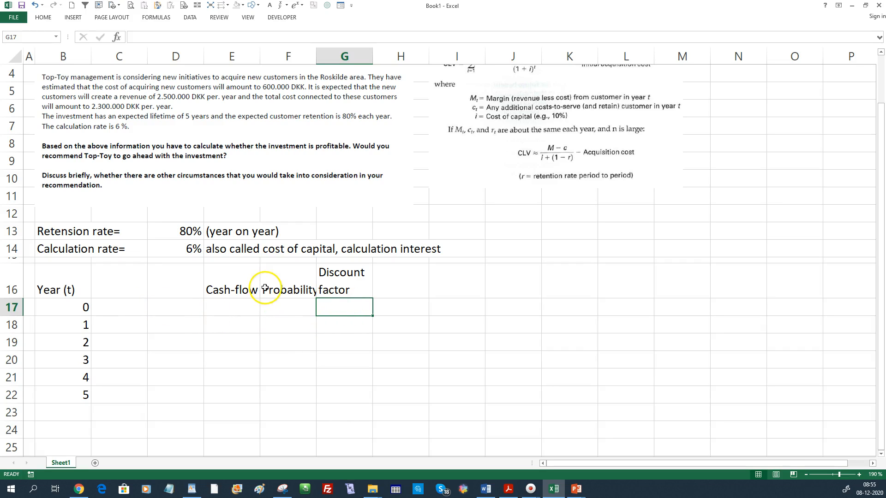
pyautogui.scroll(1, 266, 288)
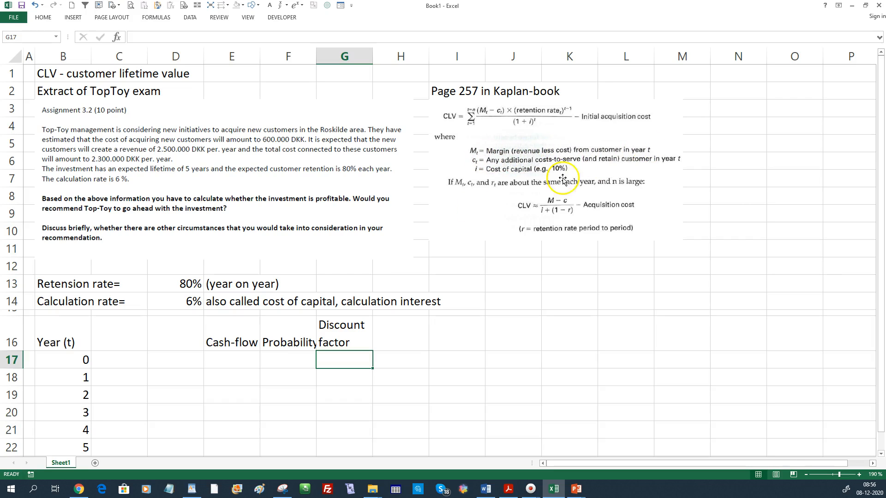
pyautogui.click(118, 344)
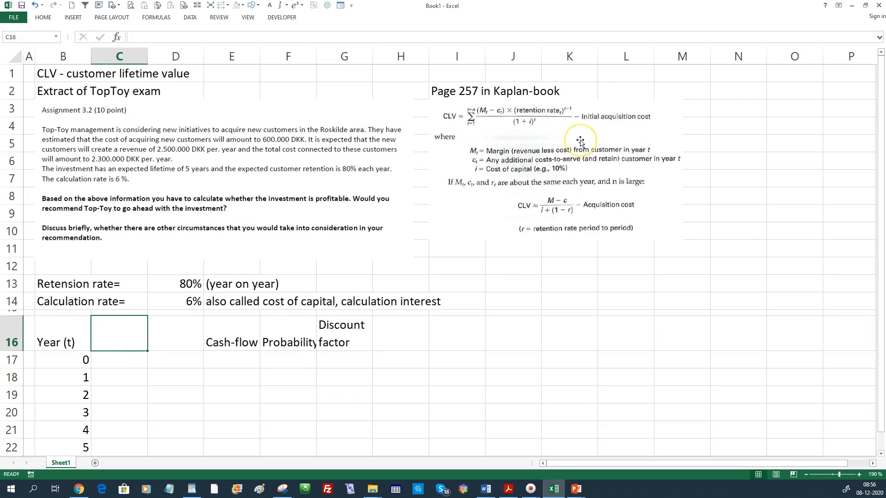
pyautogui.write('Margin M(t')
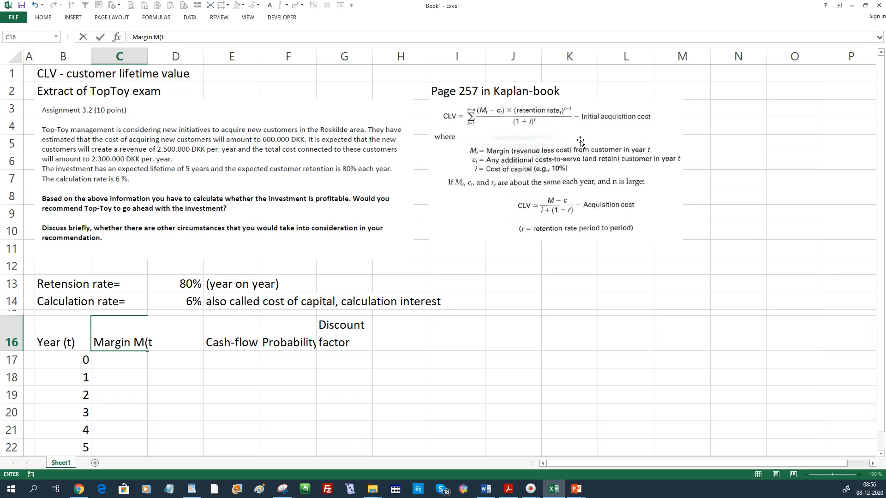
pyautogui.press('Return')
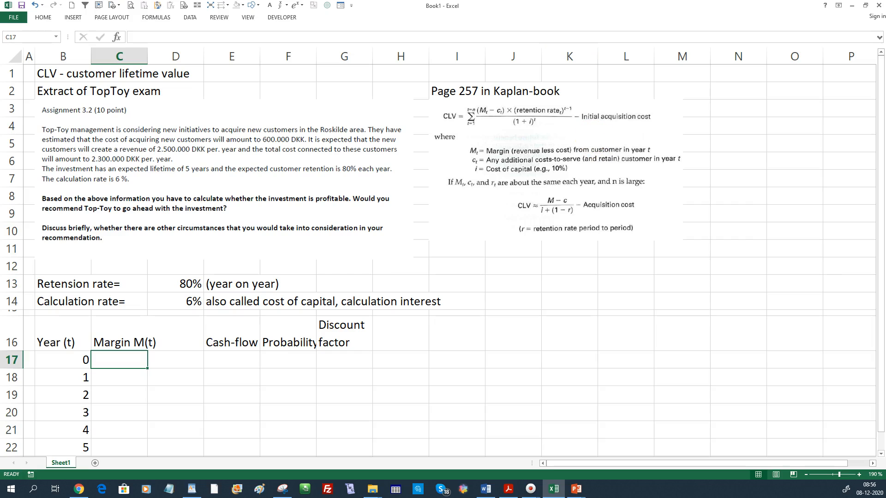
pyautogui.doubleClick(148, 55)
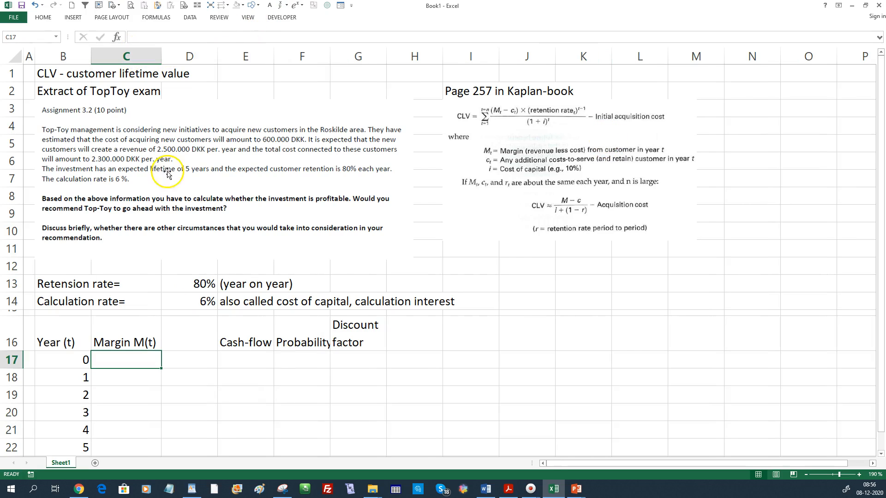
# Add the two-line heading "Additional cost c(t)" in D16 and widen column D so "Additional" fits on one line.
pyautogui.click(190, 332)
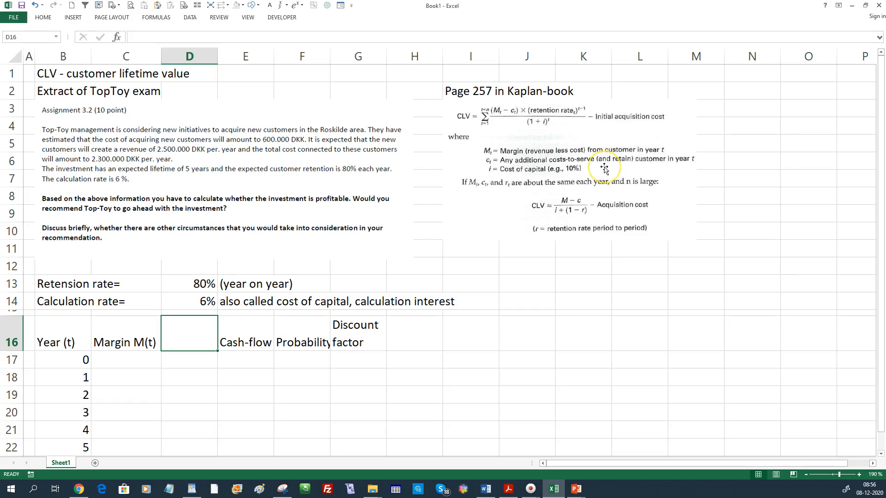
pyautogui.write('Additional')
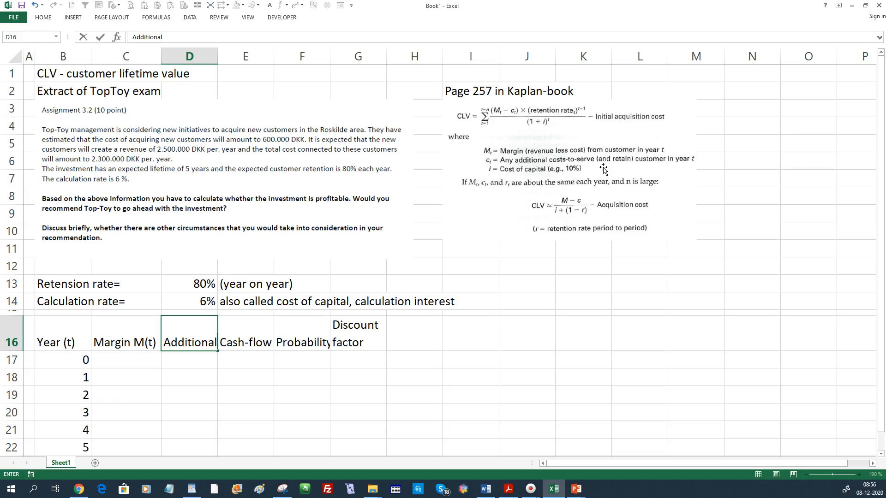
pyautogui.write('cost c(t')
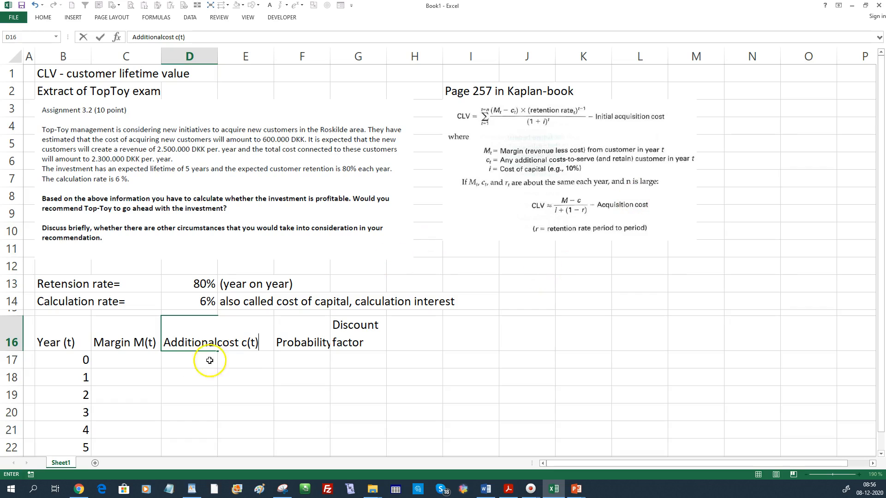
pyautogui.click(218, 342)
pyautogui.hotkey('alt', 'Return')
pyautogui.press('Return')
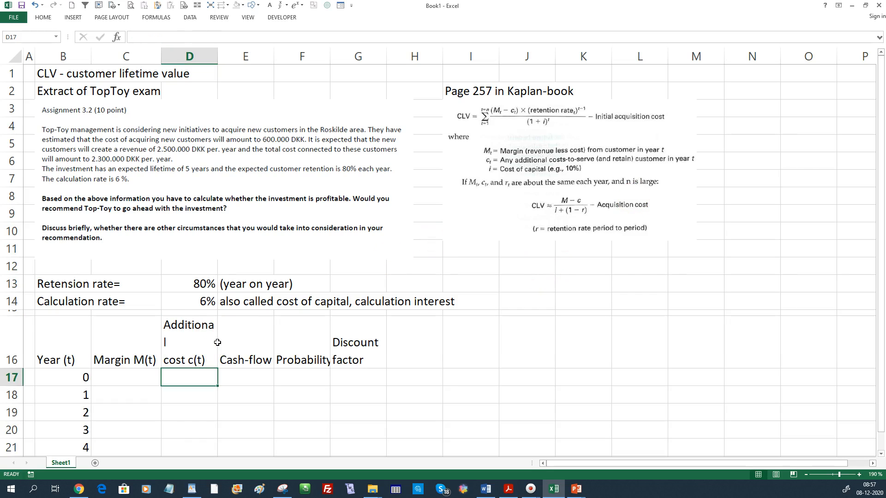
pyautogui.moveTo(218, 56); pyautogui.dragTo(226, 64)
# Add the note "All in 1.000 DKK" in B12 and reduce row 16's height to fit its two-line headings.
pyautogui.scroll(-1, 111, 442)
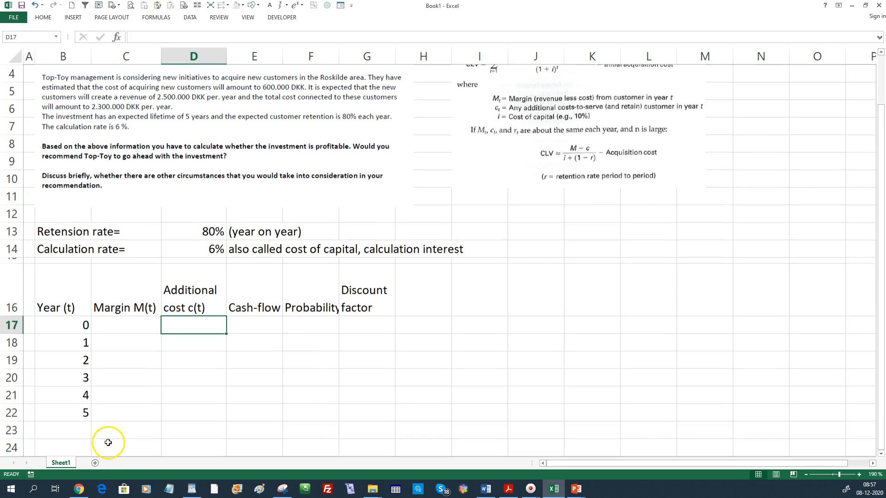
pyautogui.click(127, 344)
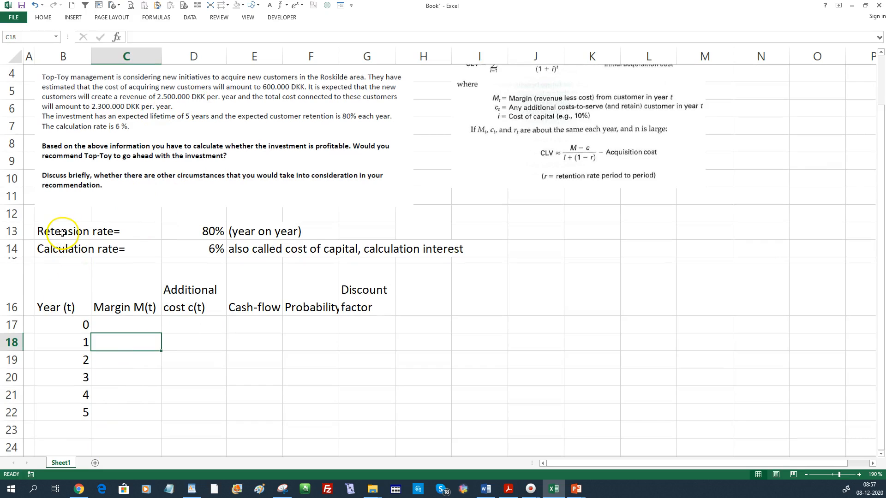
pyautogui.click(54, 218)
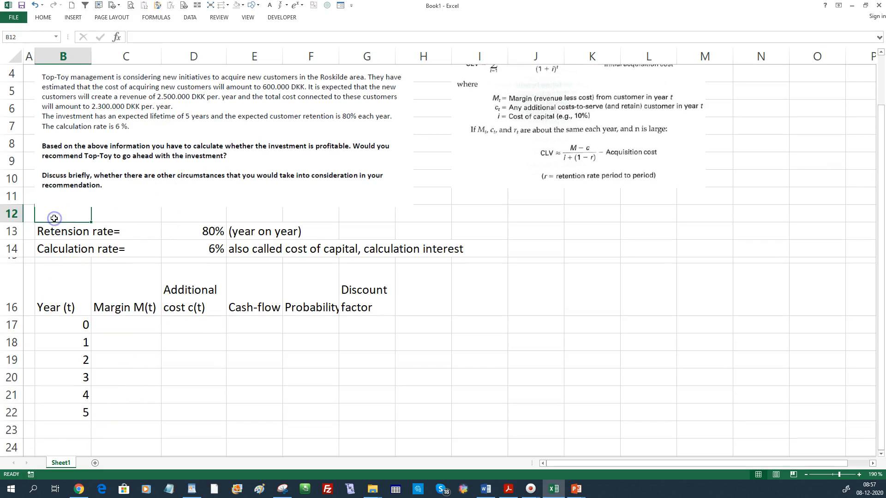
pyautogui.write('All in 1.000 DKK')
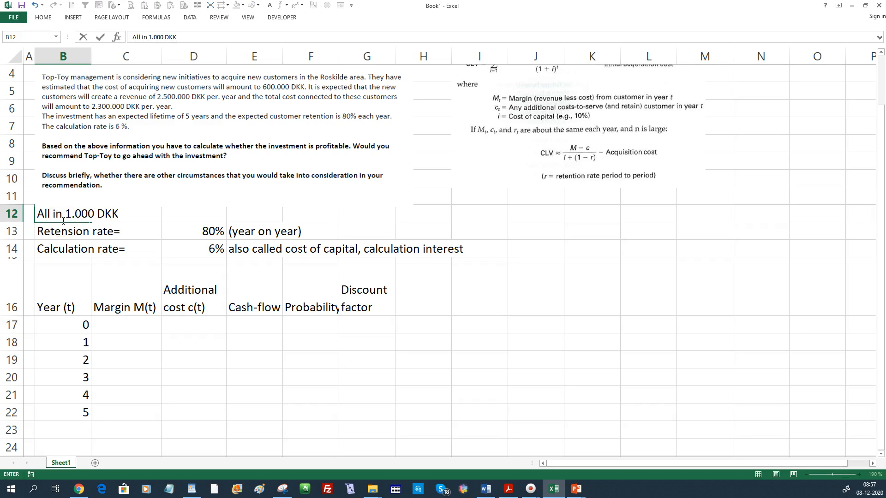
pyautogui.press('Return')
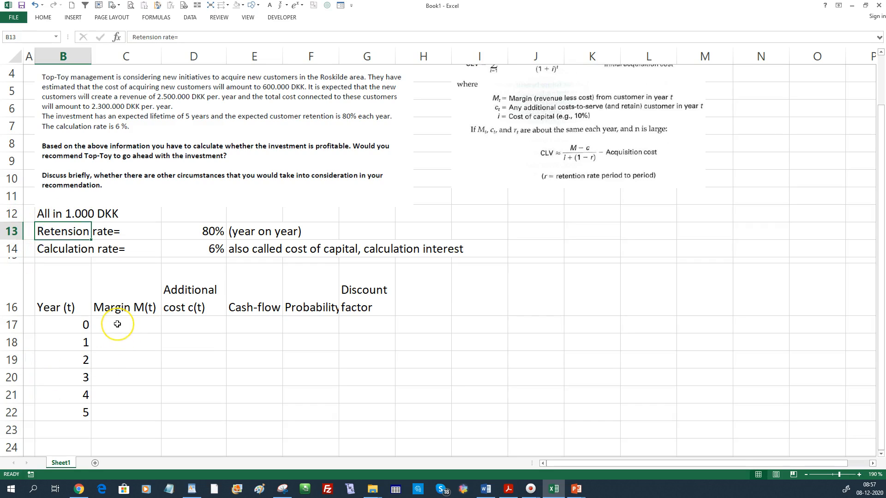
pyautogui.scroll(1, 118, 326)
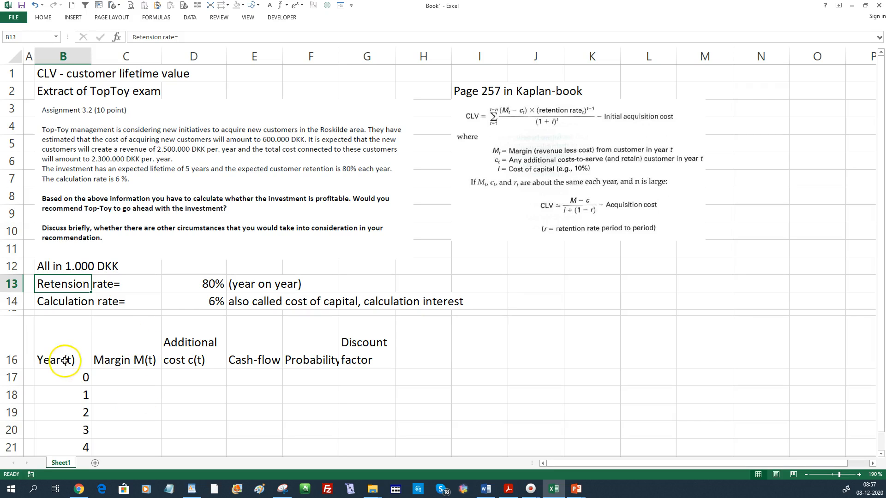
pyautogui.moveTo(14, 366); pyautogui.dragTo(14, 351)
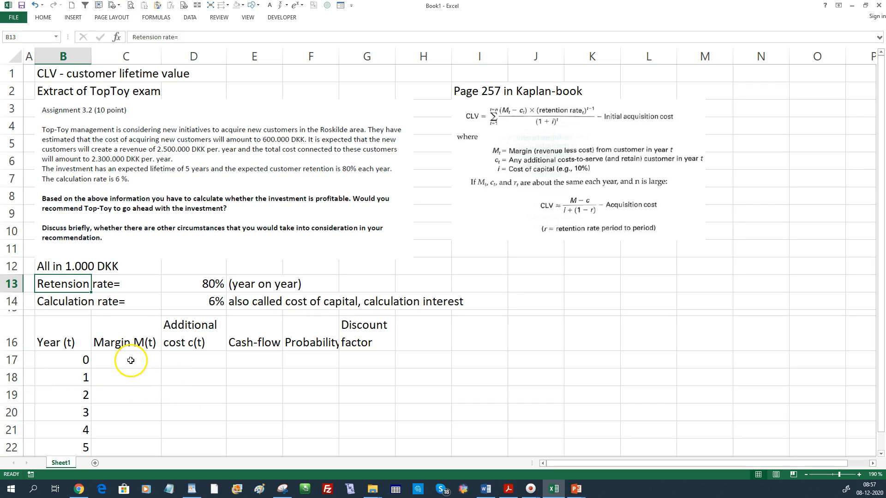
# Enter the year 1 margin 2500 in C18 and the additional cost 2300 in D18.
pyautogui.click(130, 377)
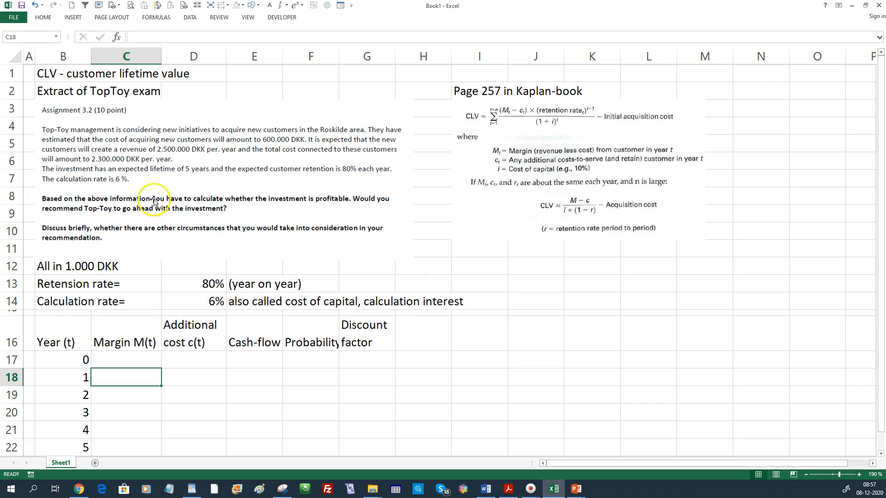
pyautogui.write('2500')
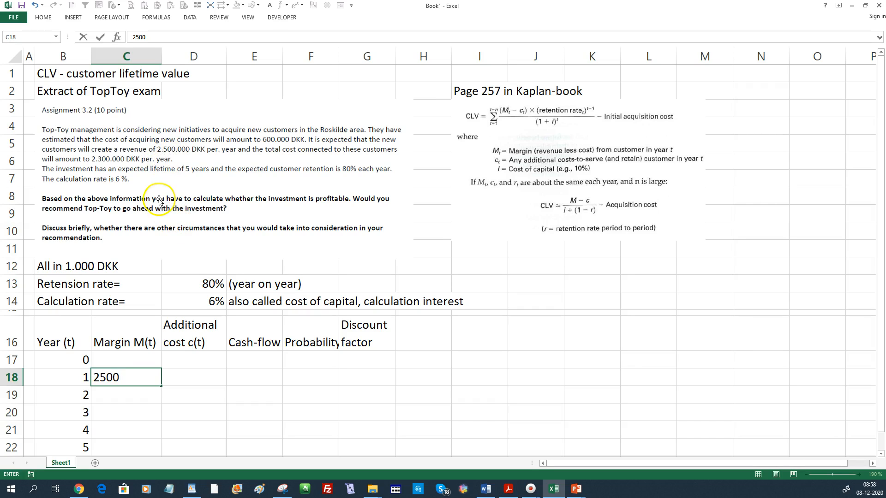
pyautogui.click(183, 381)
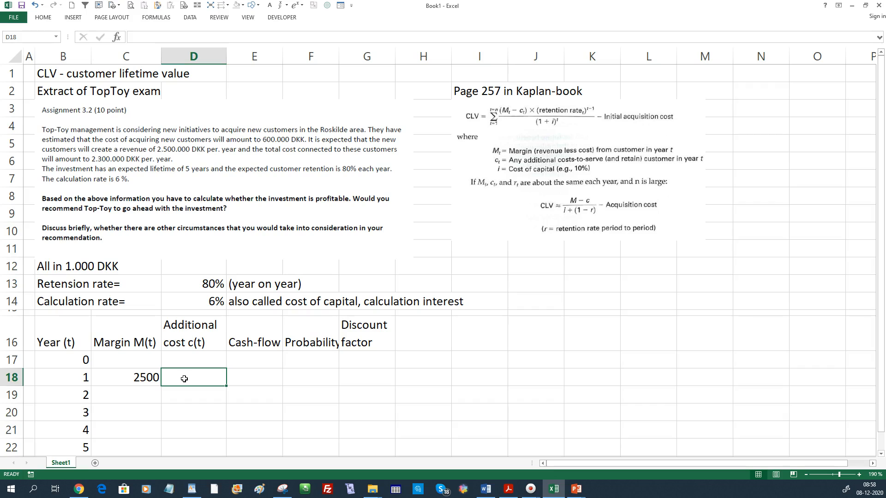
pyautogui.write('23')
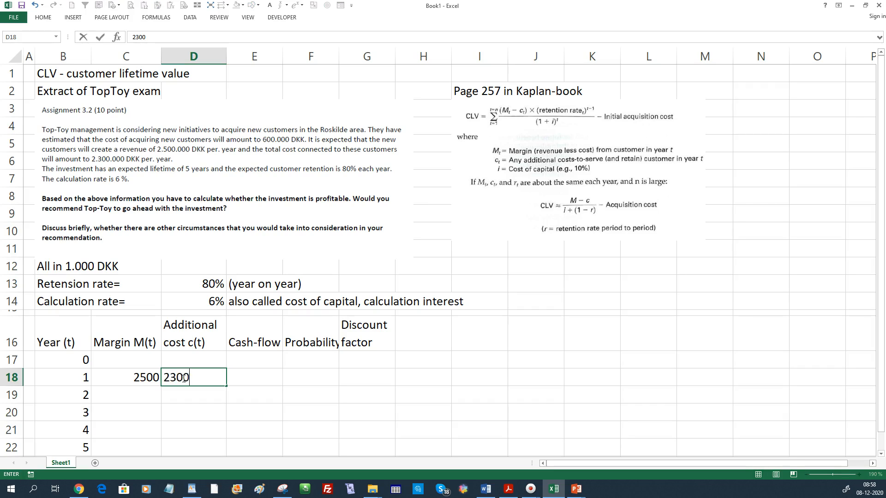
pyautogui.write('00')
pyautogui.press('Return')
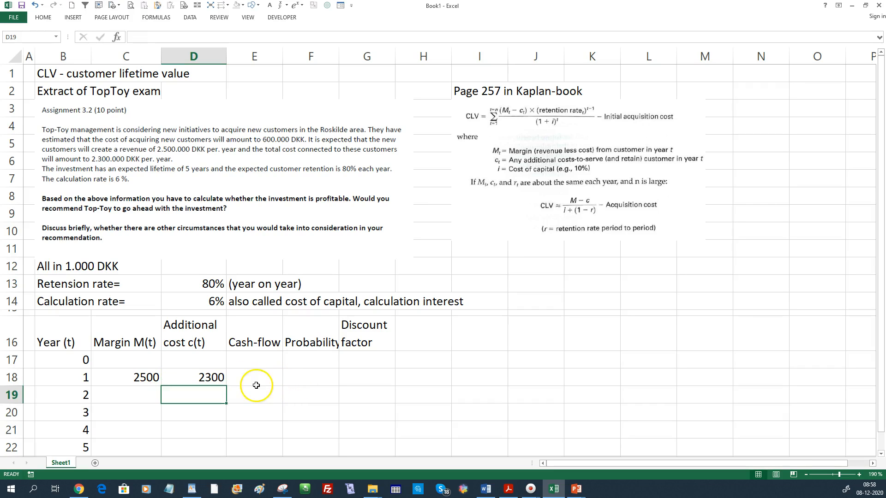
# Calculate the year 1 cash-flow in E18 as =C18-D18 and fill C18:E18 down through year 5 in row 22.
pyautogui.click(253, 377)
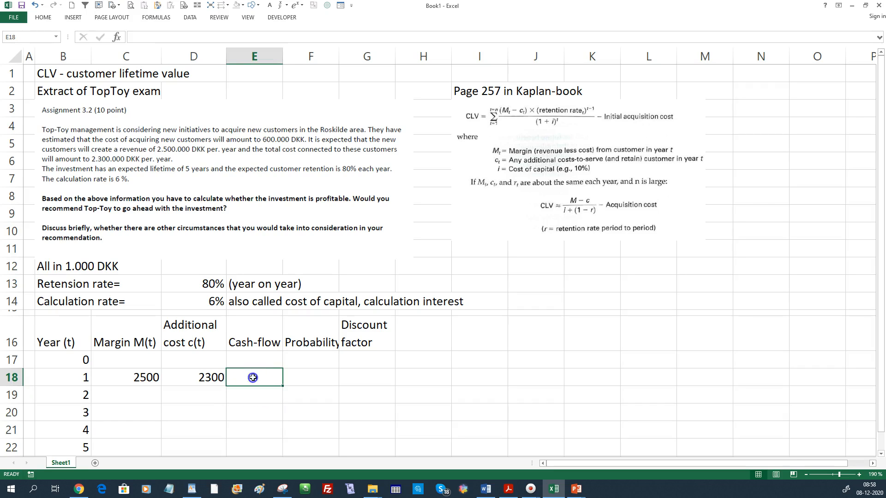
pyautogui.write('=')
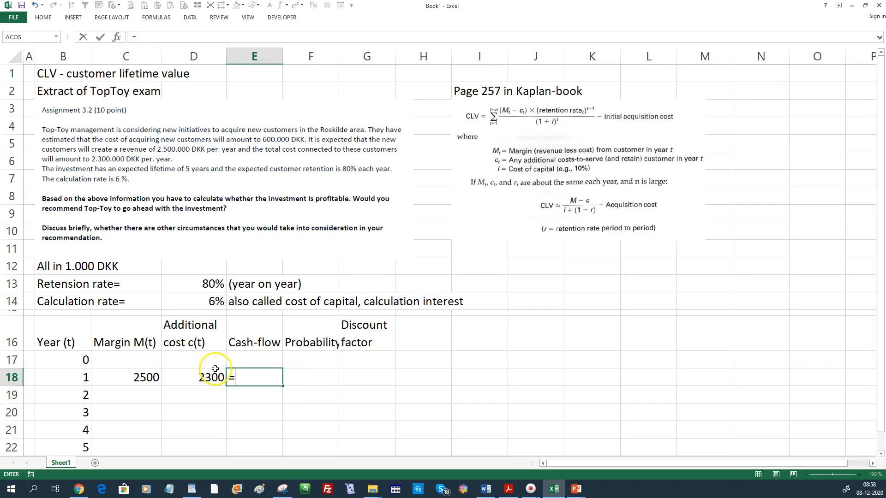
pyautogui.click(115, 377)
pyautogui.write('-')
pyautogui.click(193, 377)
pyautogui.press('Return')
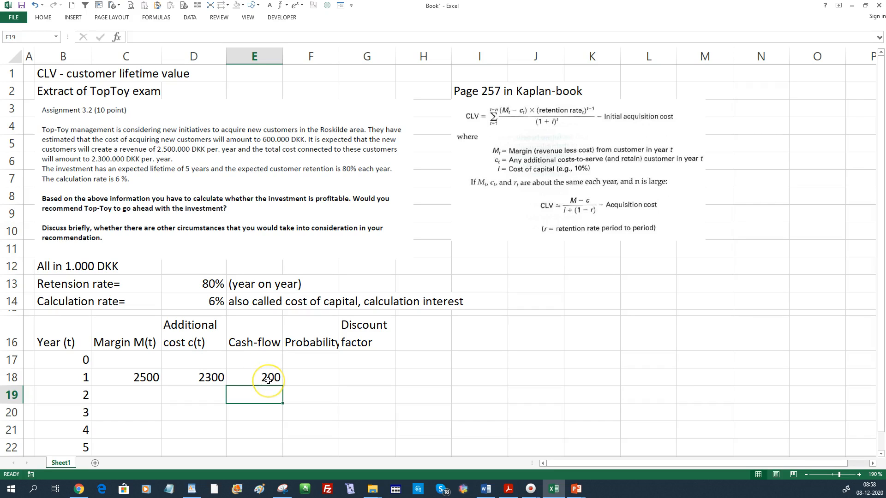
pyautogui.moveTo(145, 378); pyautogui.dragTo(276, 449)
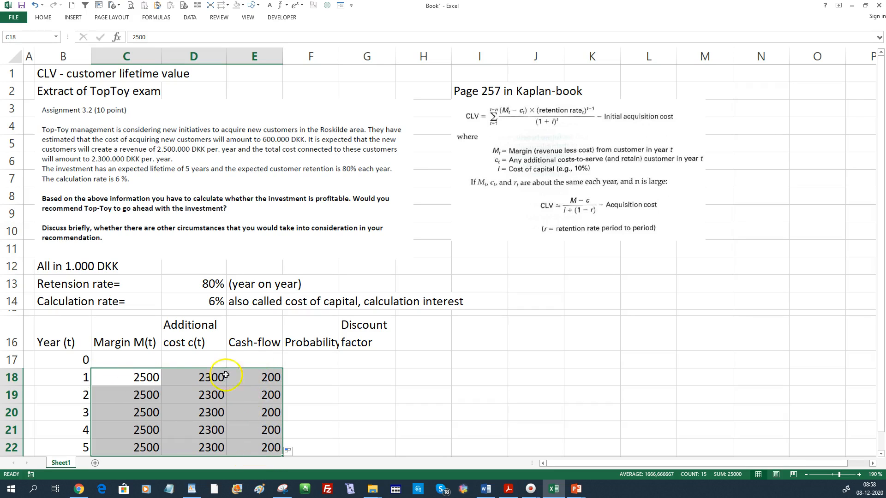
# Enter the initial acquisition cost of -600 as the year 0 cash-flow in E17.
pyautogui.click(259, 359)
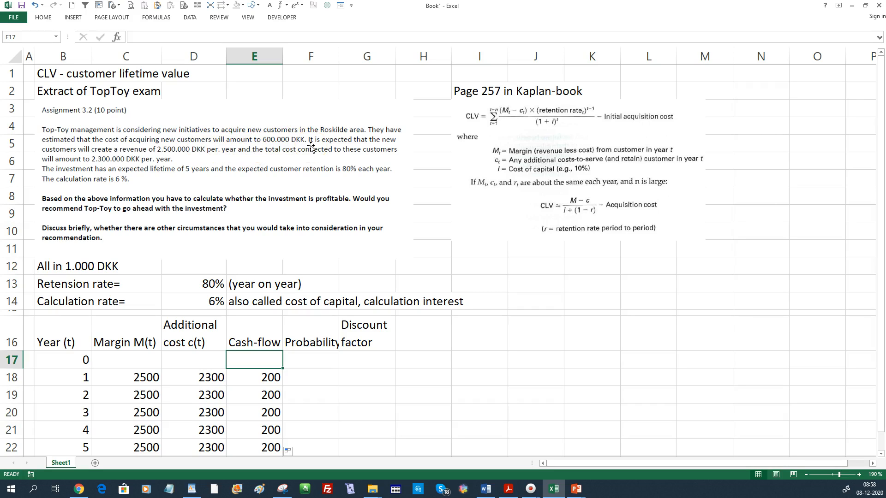
pyautogui.write('-6')
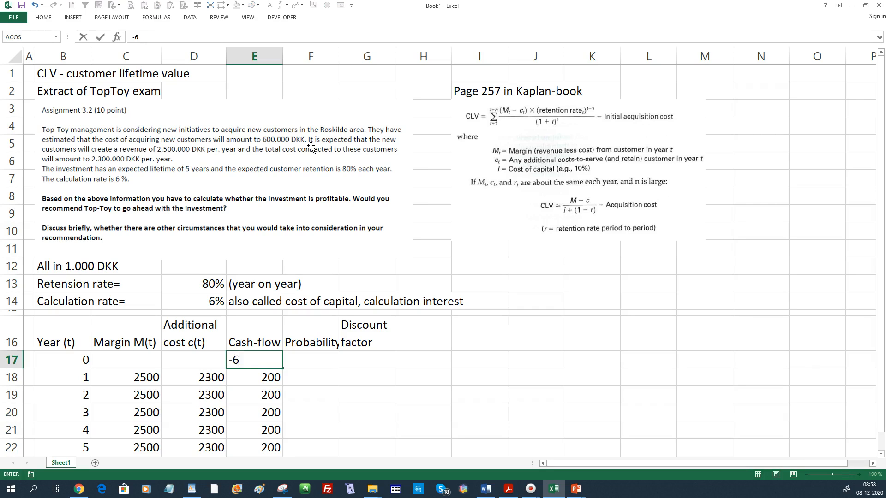
pyautogui.write('00')
pyautogui.press('Return')
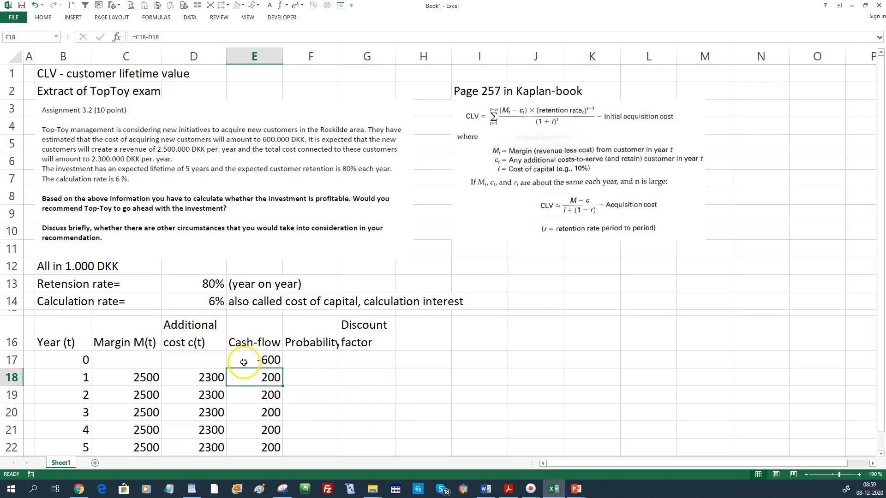
# Calculate the year 0 discount factor in G17 with the formula =(1+D$14)^-B17.
pyautogui.click(366, 360)
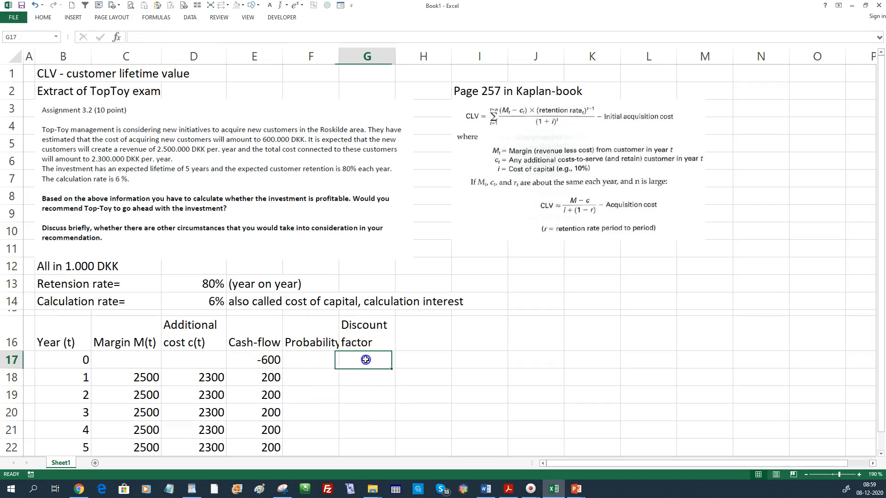
pyautogui.write('=(1+')
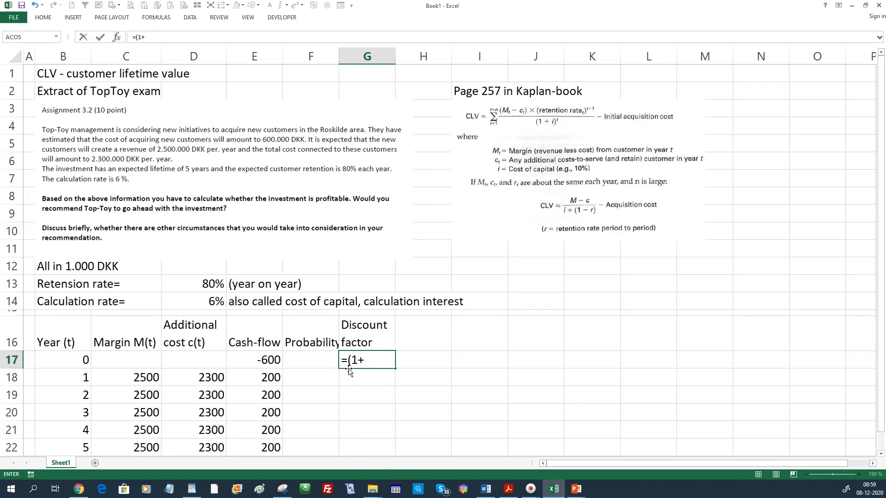
pyautogui.click(197, 302)
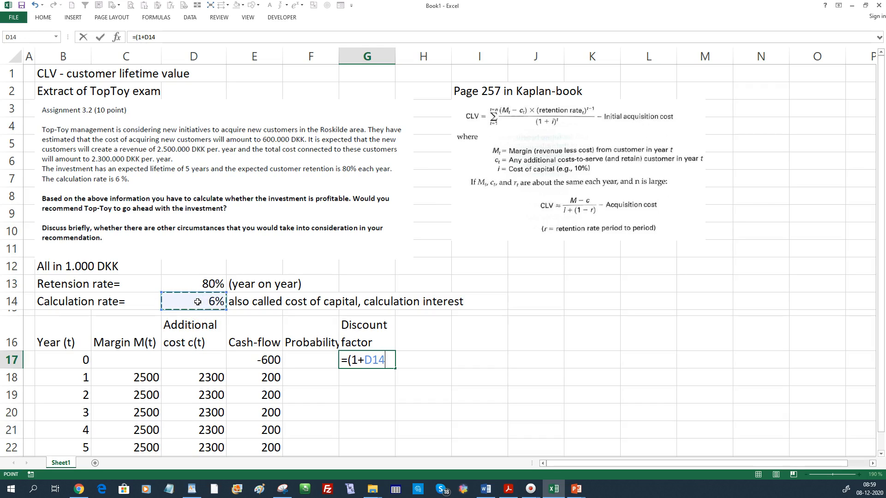
pyautogui.press('F4')
pyautogui.press('F4')
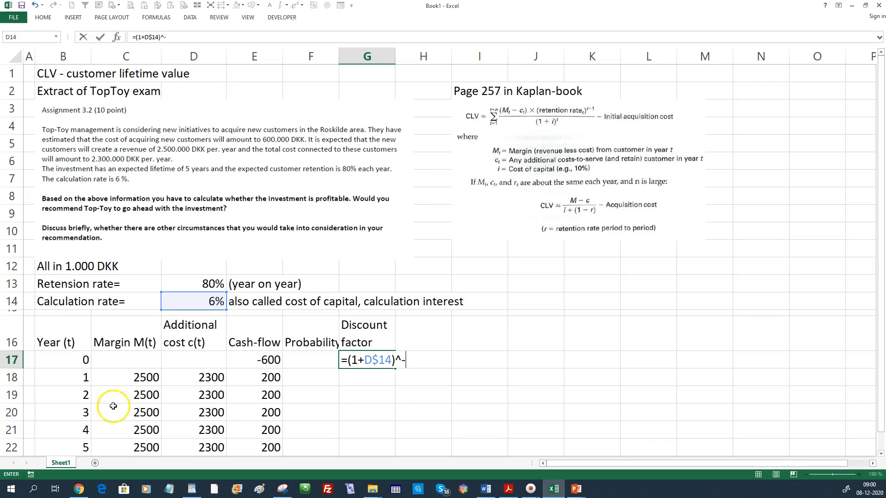
pyautogui.click(61, 358)
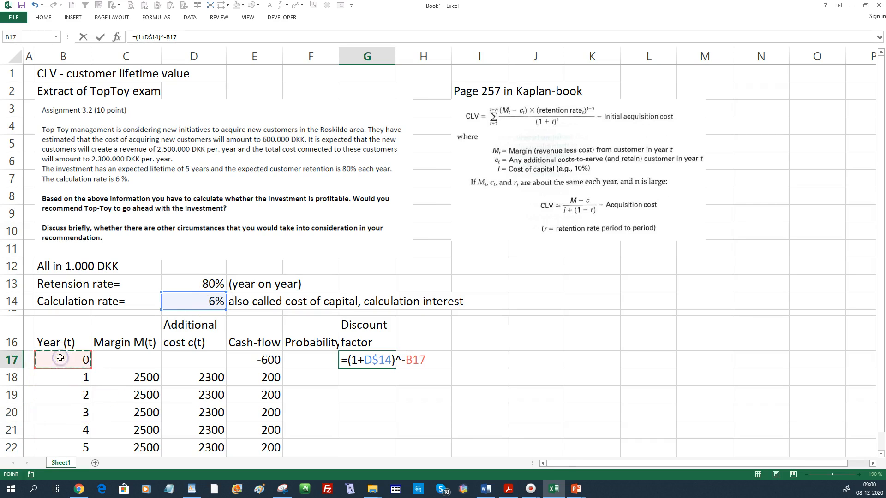
pyautogui.press('Return')
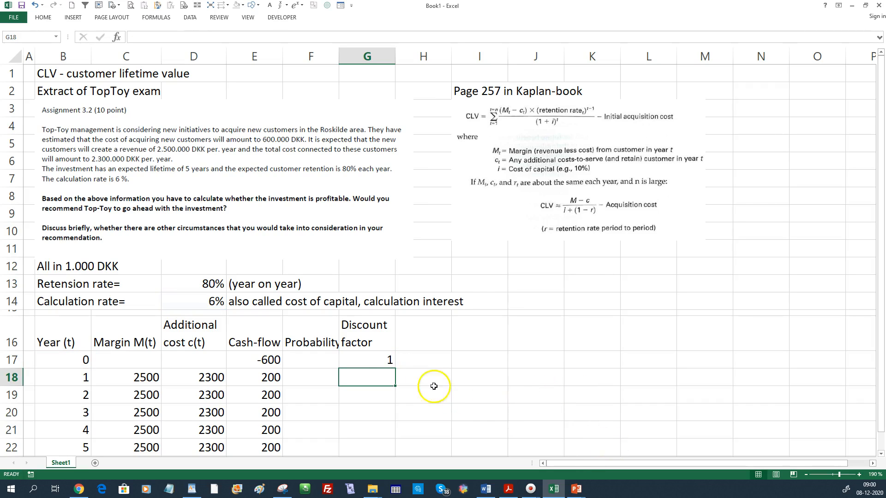
# Format the year 0 discount factor in G17 with four decimals and fill it down through year 5 in G22.
pyautogui.click(377, 359)
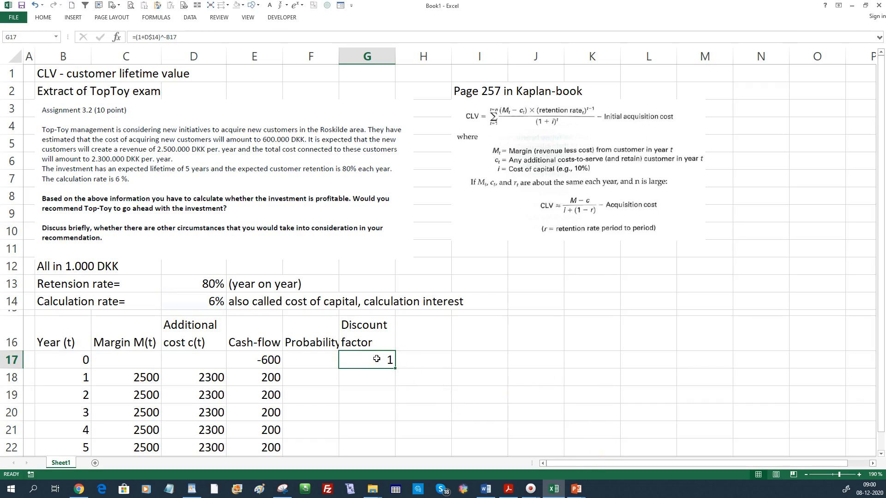
pyautogui.rightClick(377, 359)
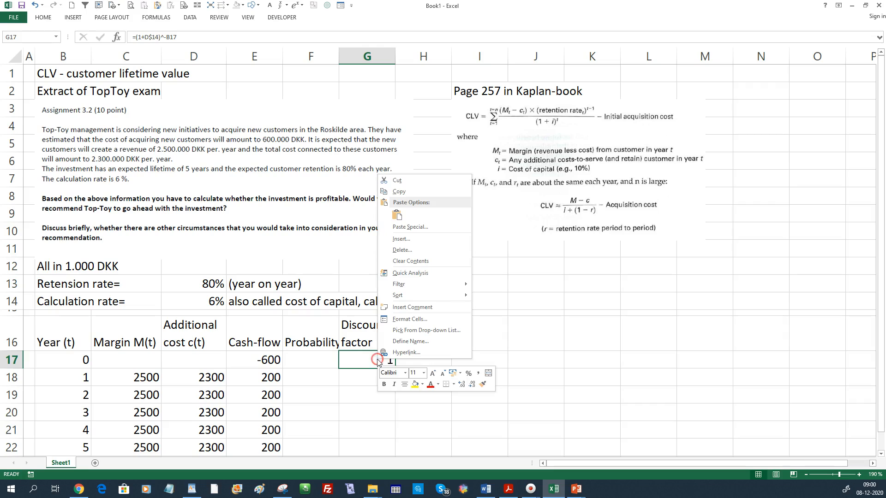
pyautogui.click(462, 385)
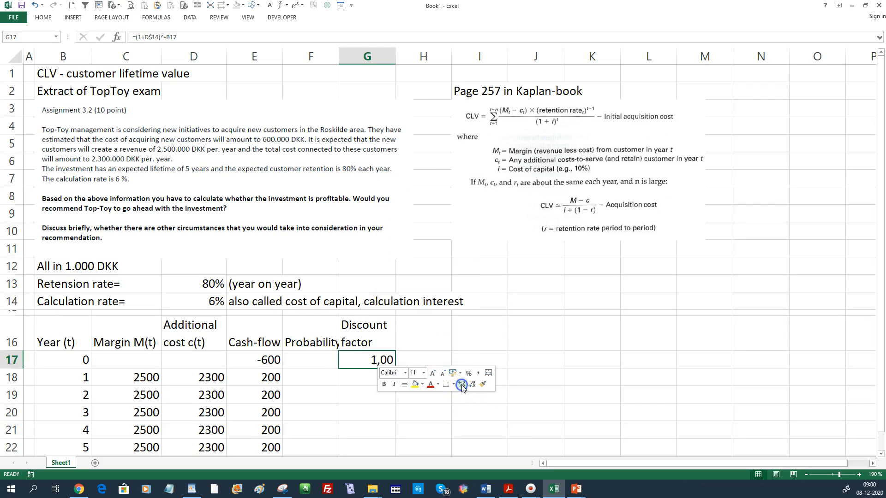
pyautogui.click(461, 385)
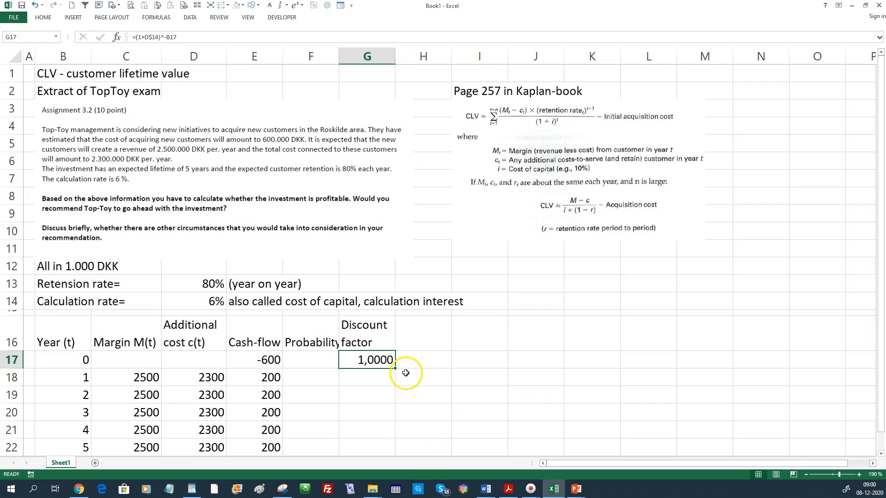
pyautogui.moveTo(396, 369); pyautogui.dragTo(386, 393)
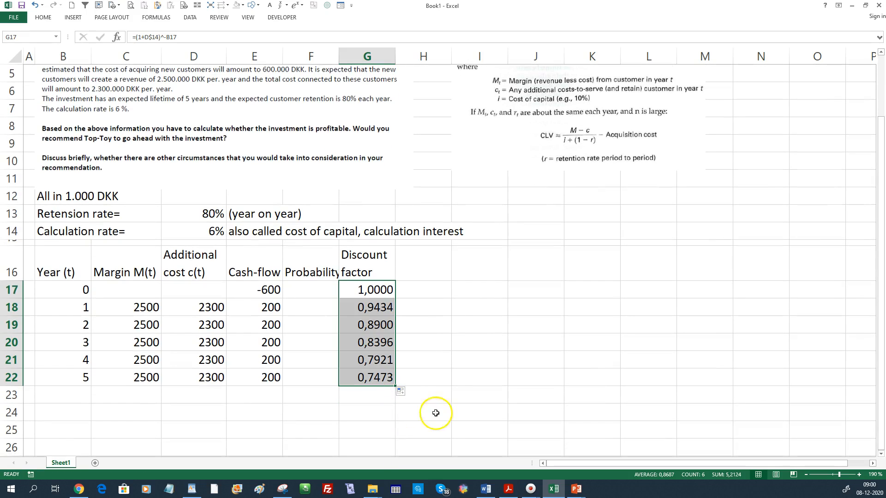
# Check the cell references in the year 5 discount factor formula in G22.
pyautogui.scroll(1, 460, 376)
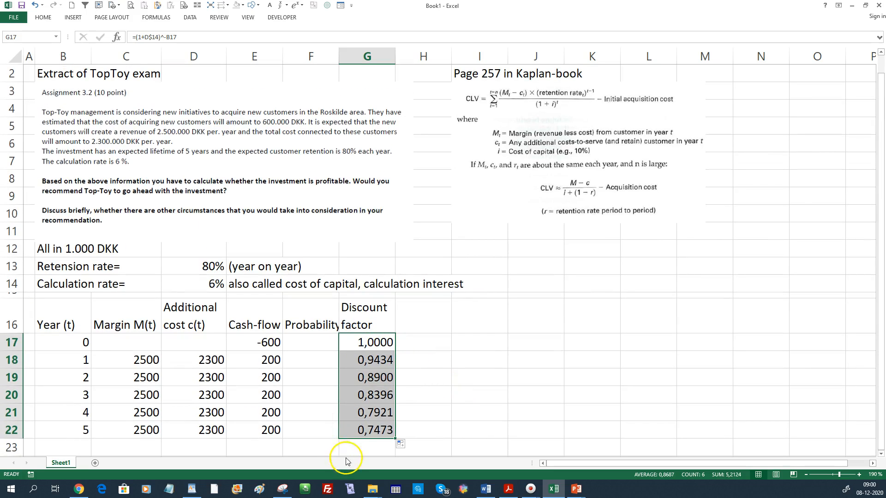
pyautogui.doubleClick(353, 430)
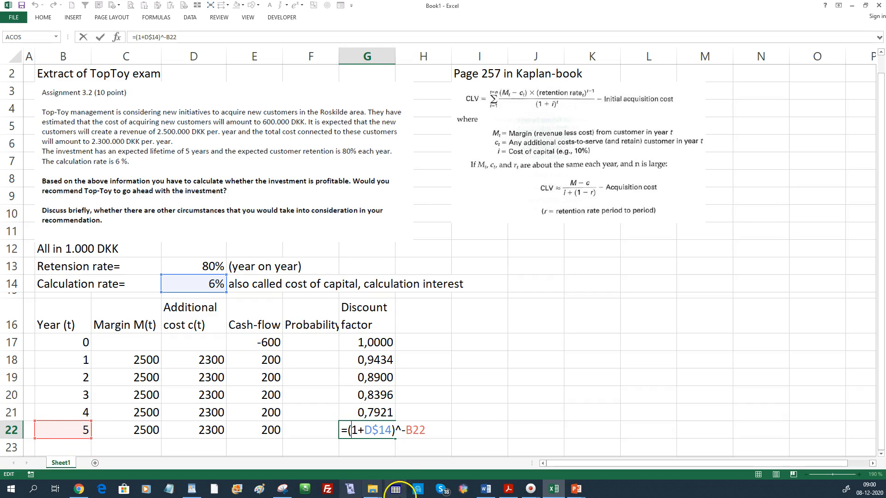
pyautogui.press('Return')
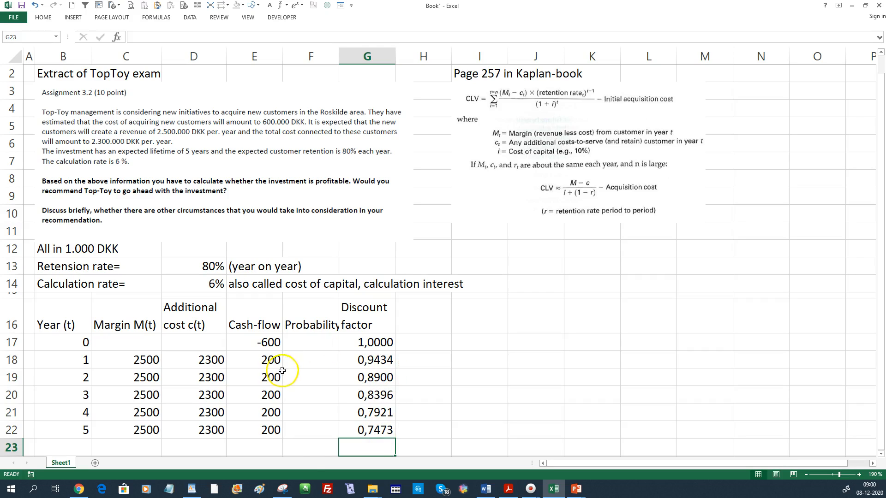
# Enter a probability of 100% for year 0 in F17 and fill it down through year 5 in F22.
pyautogui.click(309, 345)
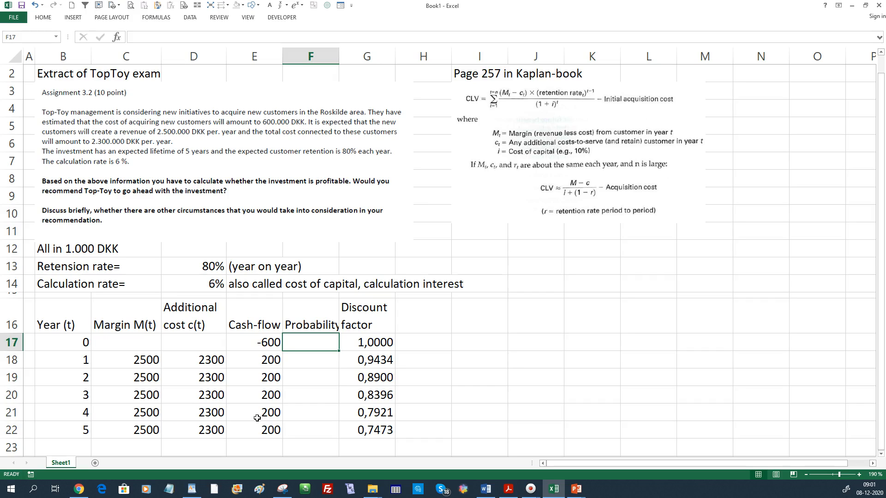
pyautogui.write('100')
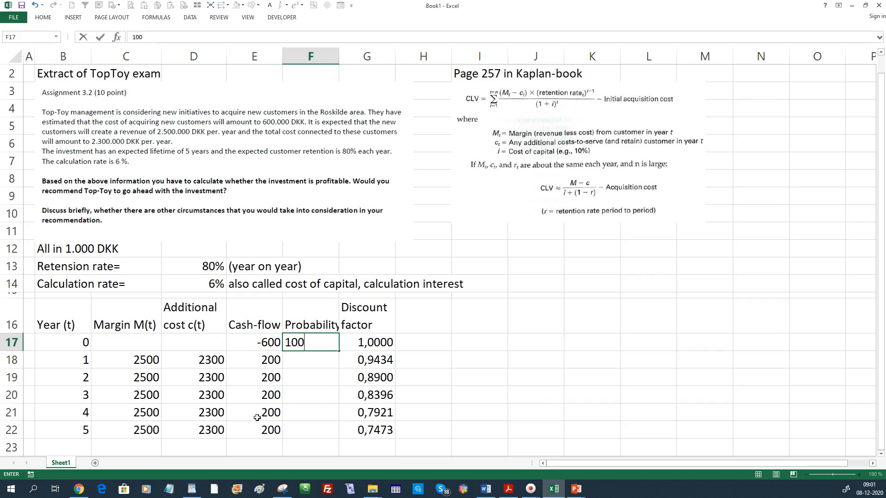
pyautogui.press('Return')
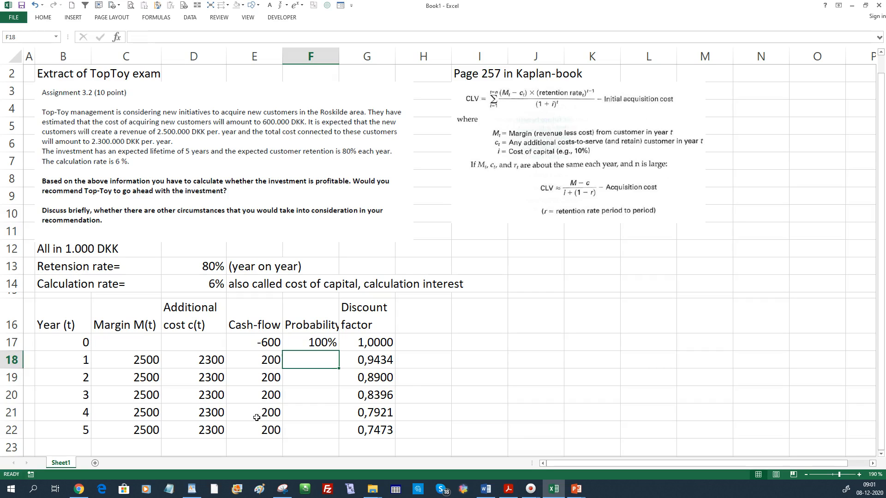
pyautogui.click(326, 344)
pyautogui.moveTo(338, 352); pyautogui.dragTo(339, 442)
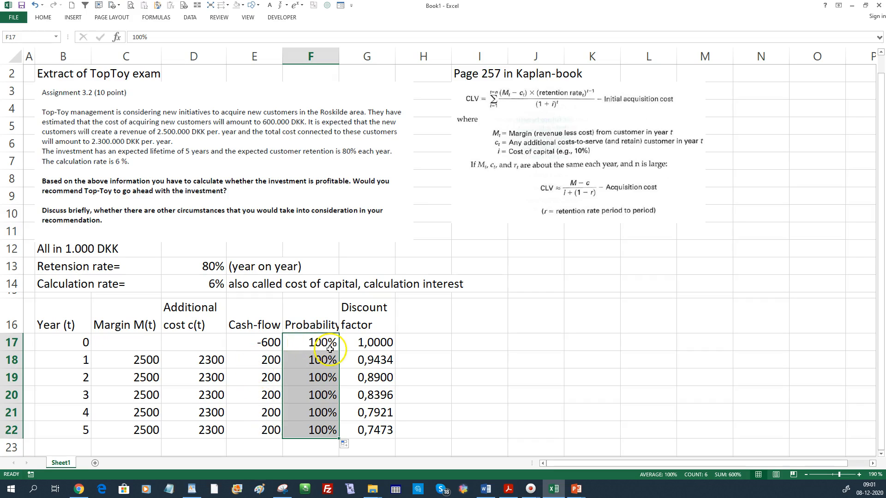
# Add the two-line header "Present value of expected cash flow" in H16 and widen column H to fit it.
pyautogui.click(431, 320)
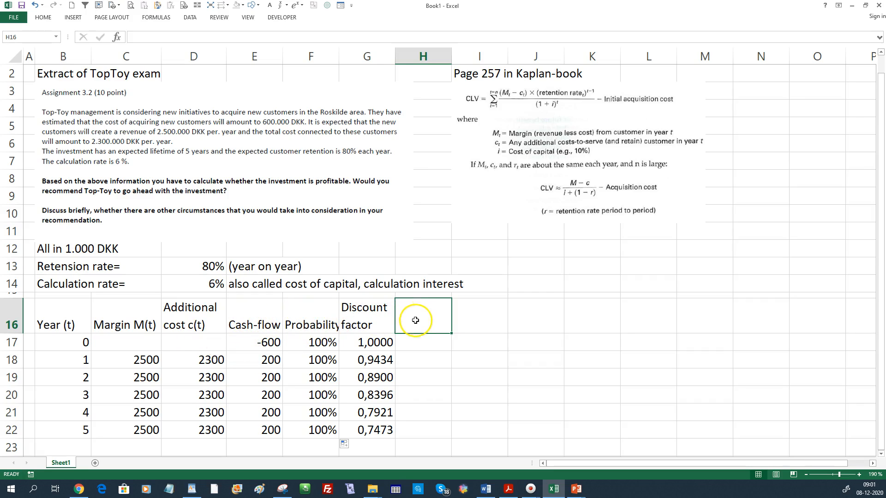
pyautogui.write('=')
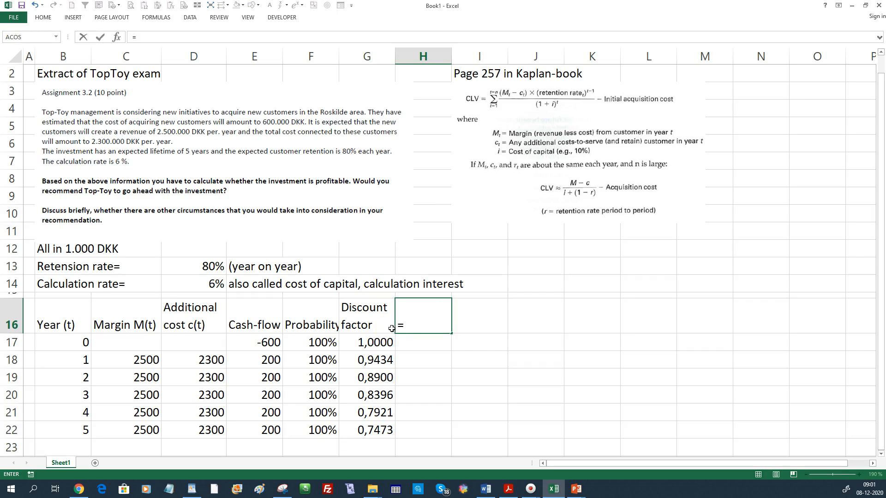
pyautogui.press('Escape')
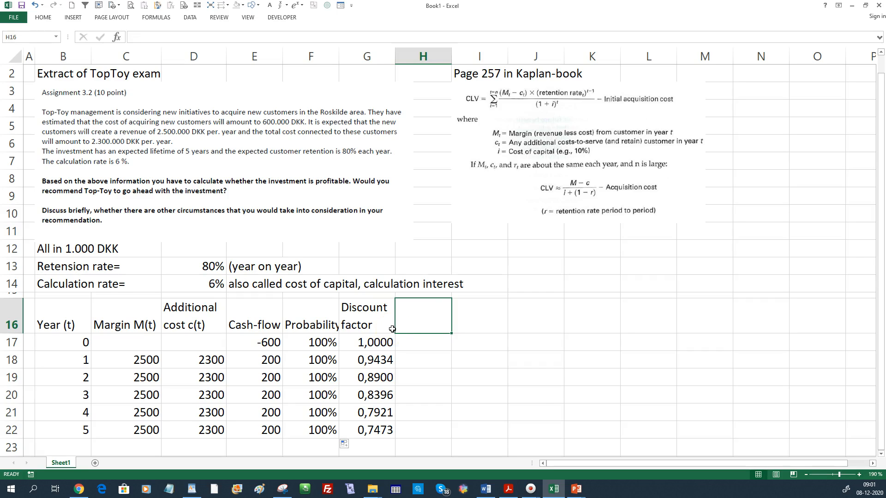
pyautogui.write('Present value of')
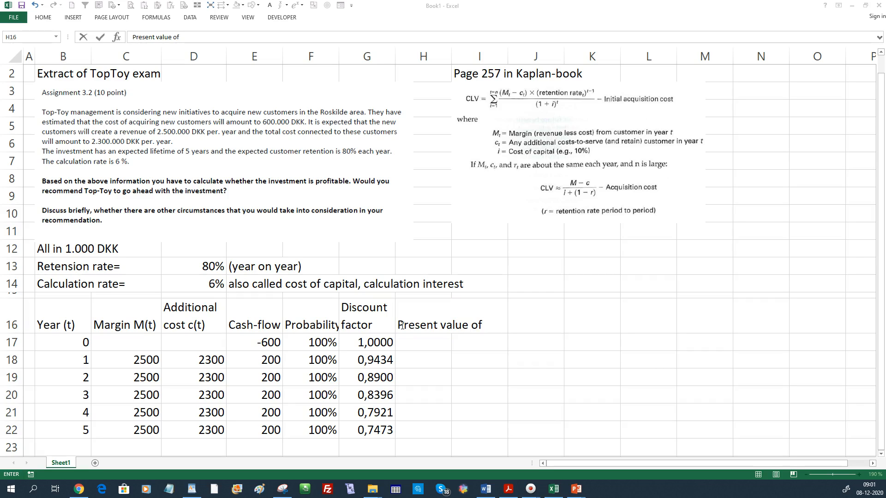
pyautogui.click(442, 327)
pyautogui.hotkey('alt', 'Return')
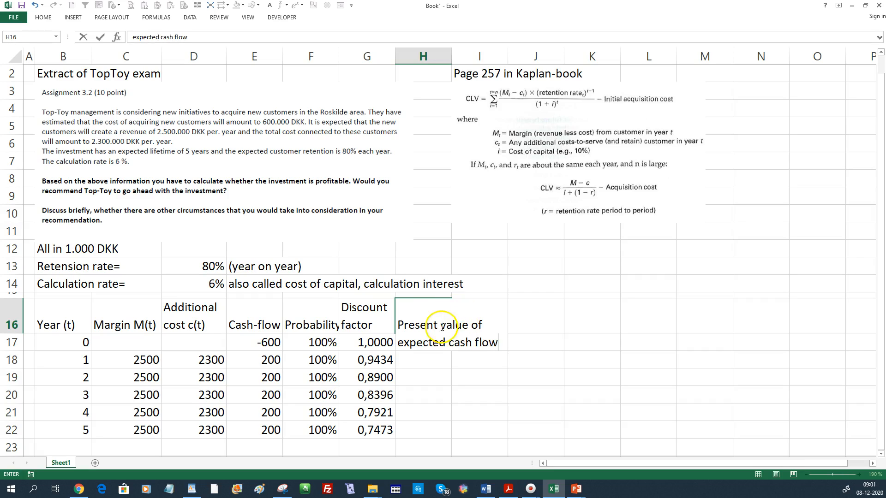
pyautogui.press('Return')
pyautogui.moveTo(451, 56); pyautogui.dragTo(510, 69)
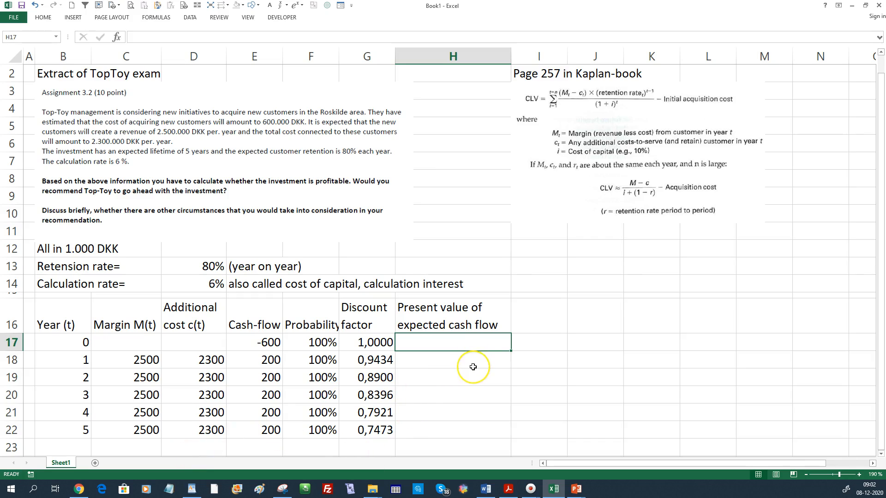
# Calculate the year 0 present value in H17 with the formula =E17*F17*G17.
pyautogui.write('=')
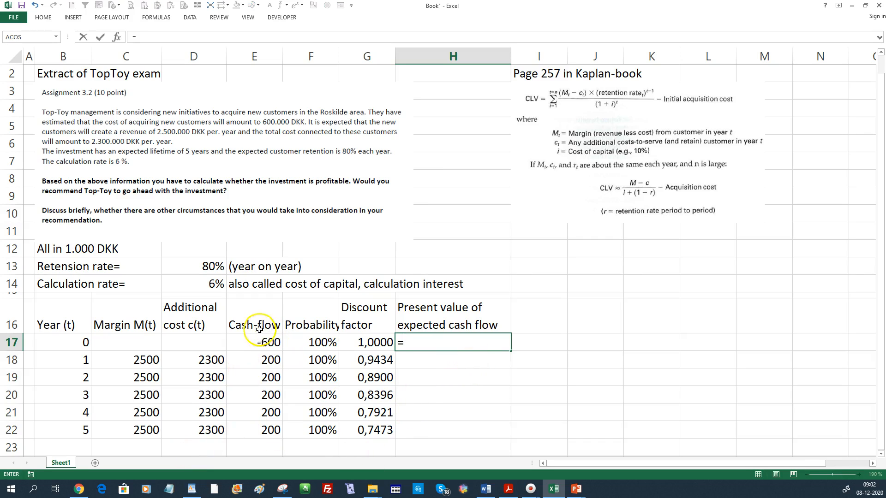
pyautogui.click(244, 342)
pyautogui.write('*')
pyautogui.click(296, 345)
pyautogui.write('*')
pyautogui.click(362, 341)
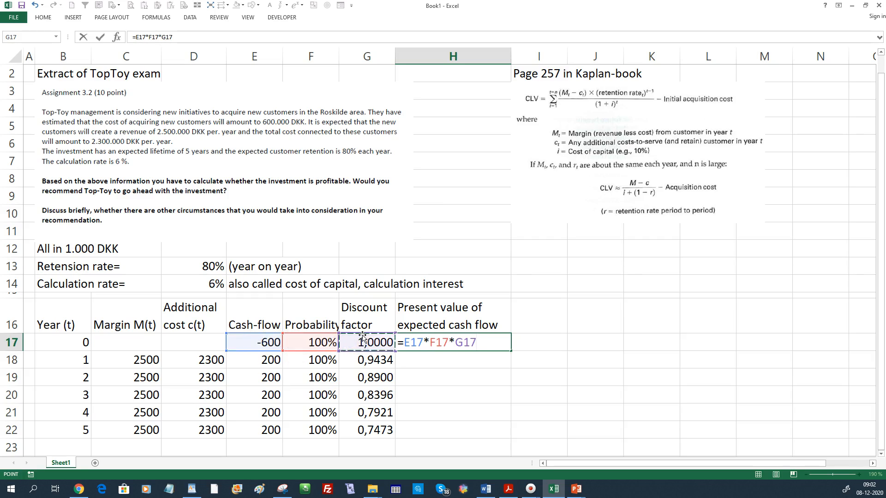
pyautogui.press('Return')
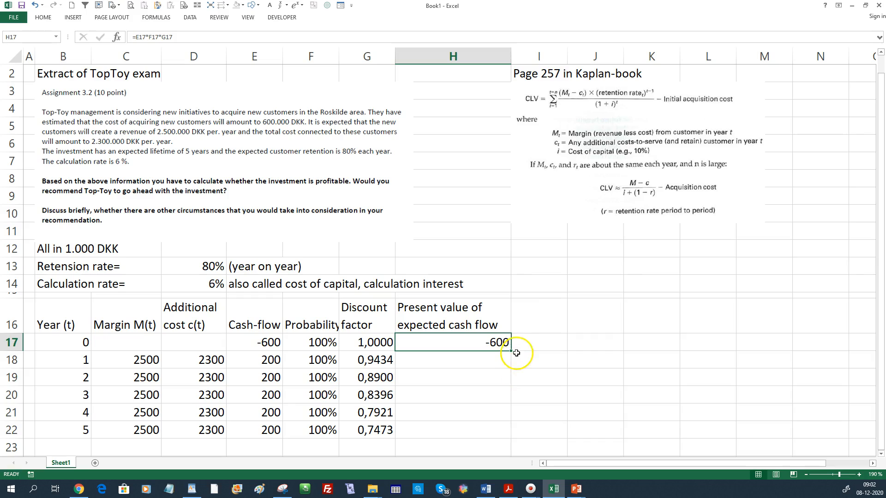
# Fill the present value formula down from H17 to H22 and format the range in comma style with two decimals.
pyautogui.moveTo(510, 351); pyautogui.dragTo(505, 435)
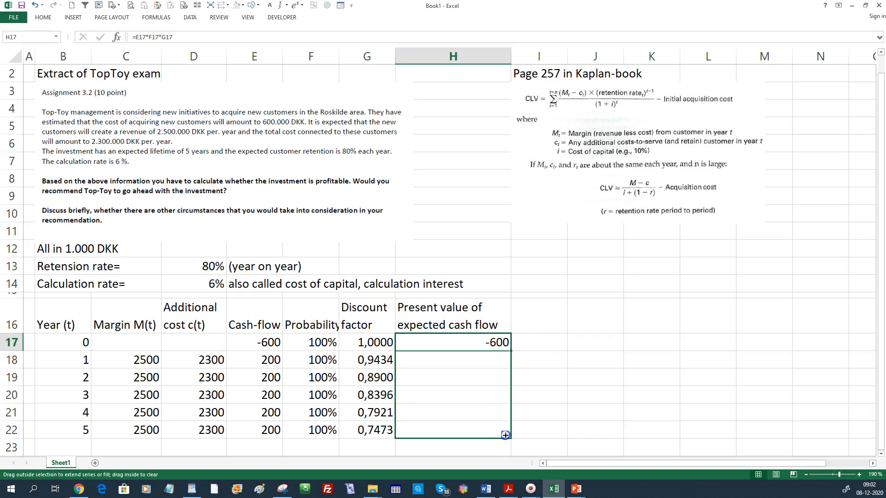
pyautogui.moveTo(505, 434); pyautogui.dragTo(505, 435)
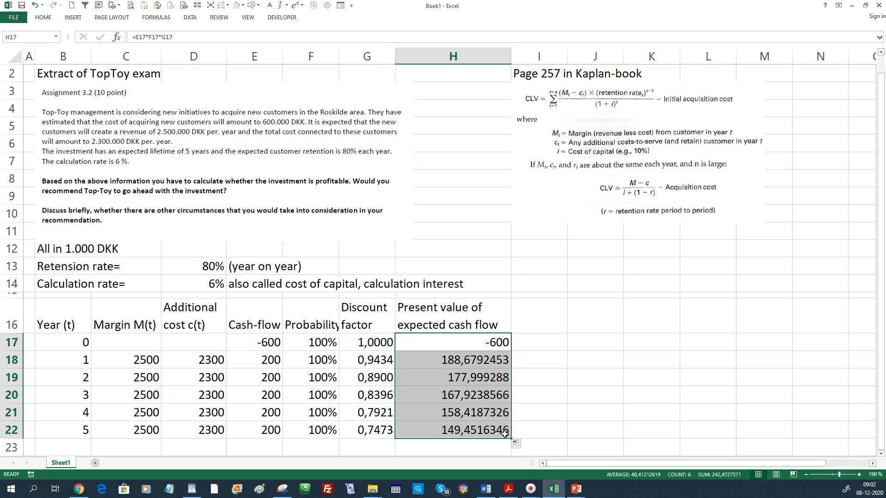
pyautogui.rightClick(422, 361)
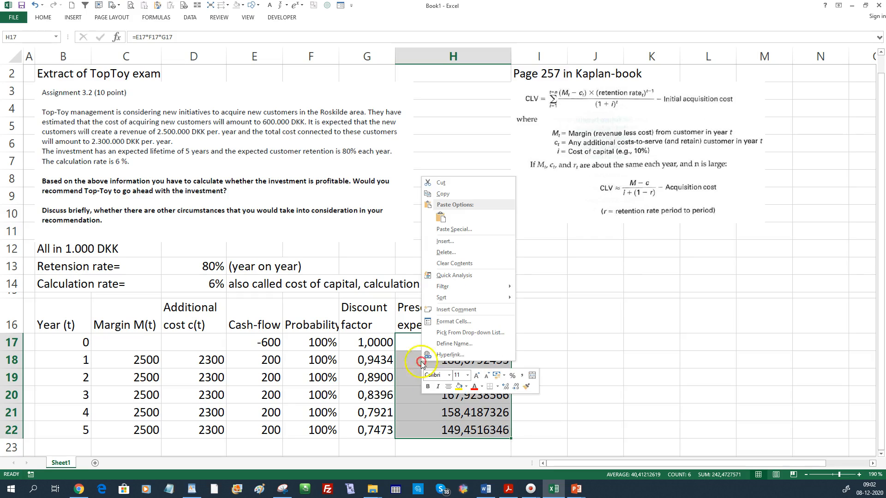
pyautogui.click(522, 375)
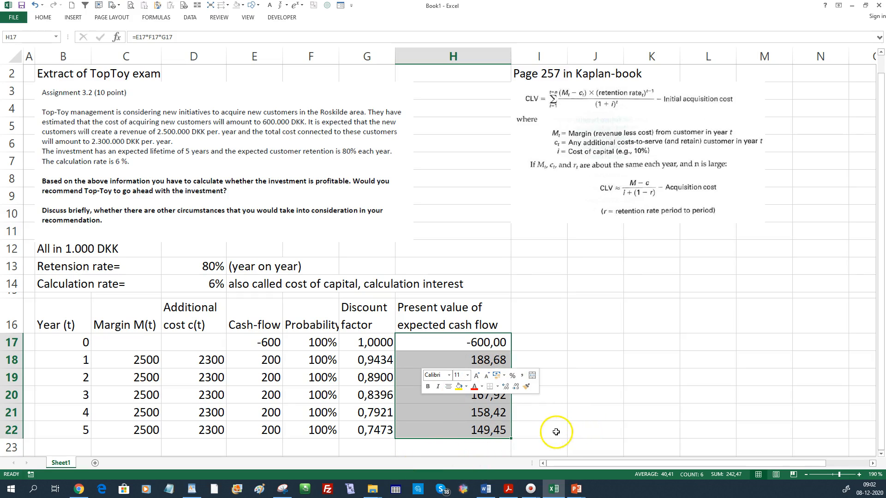
# Total the present values in H23 with a SUM of H17:H22.
pyautogui.click(435, 450)
pyautogui.write('=')
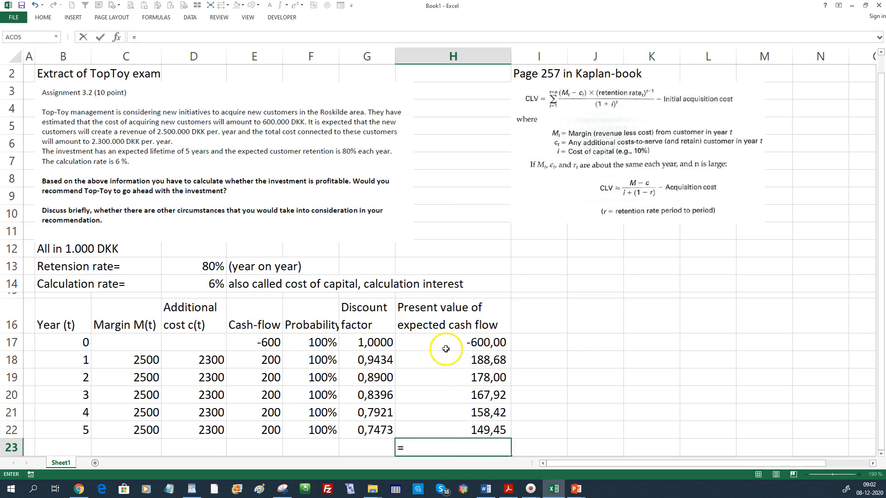
pyautogui.write('sum(')
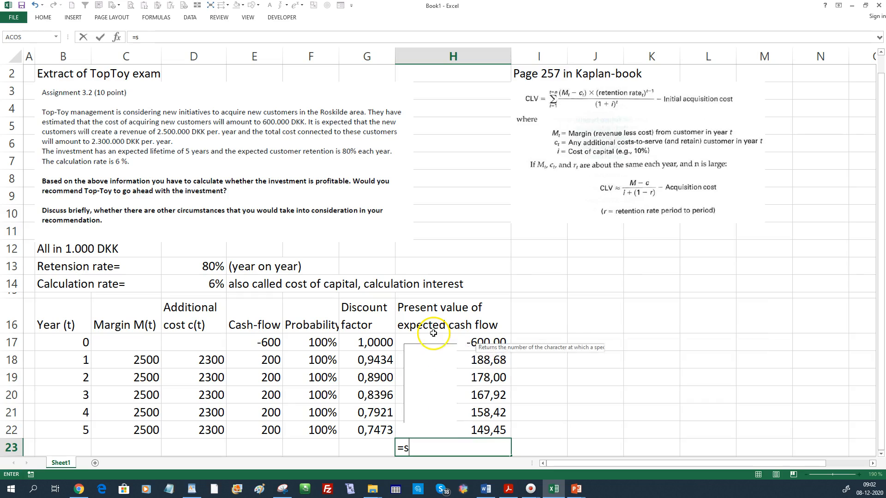
pyautogui.moveTo(431, 342); pyautogui.dragTo(440, 429)
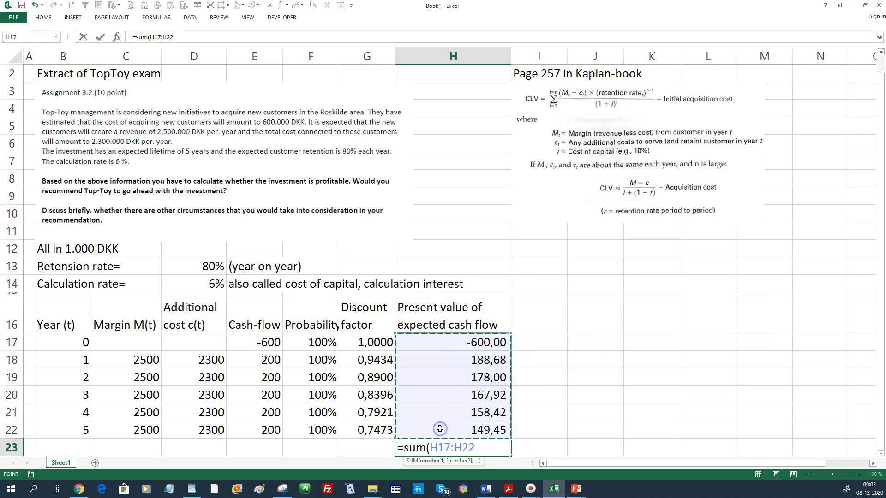
pyautogui.press('Return')
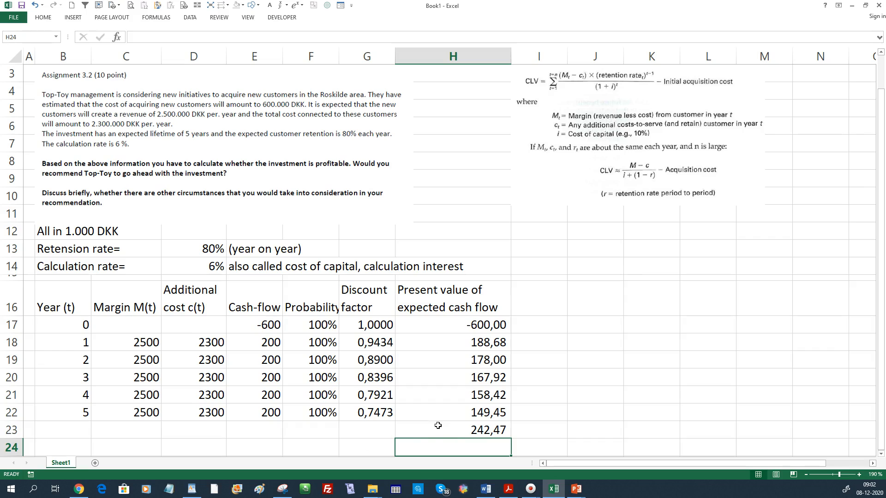
# Label the total of the present values by entering "NPV=" in G23.
pyautogui.click(354, 429)
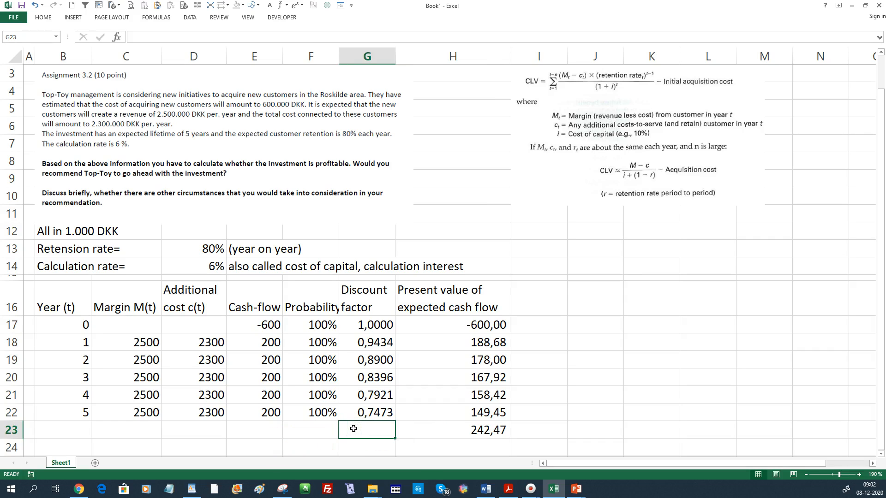
pyautogui.write('NPV=')
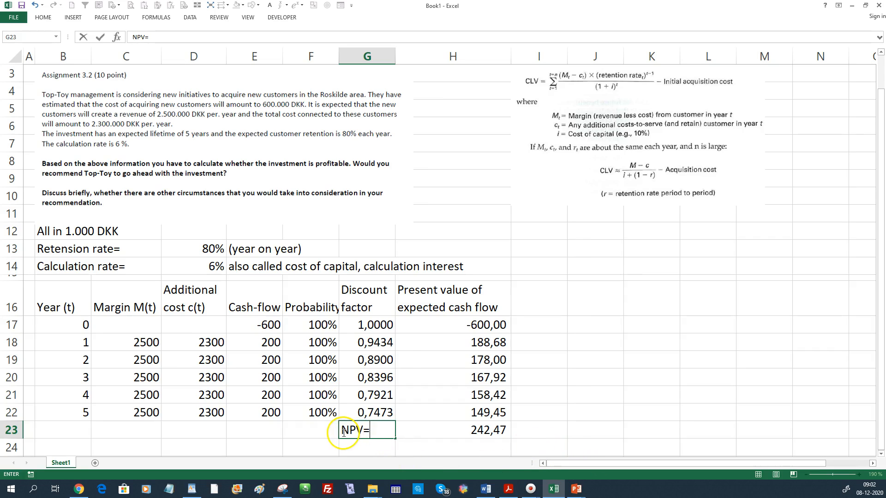
pyautogui.press('Return')
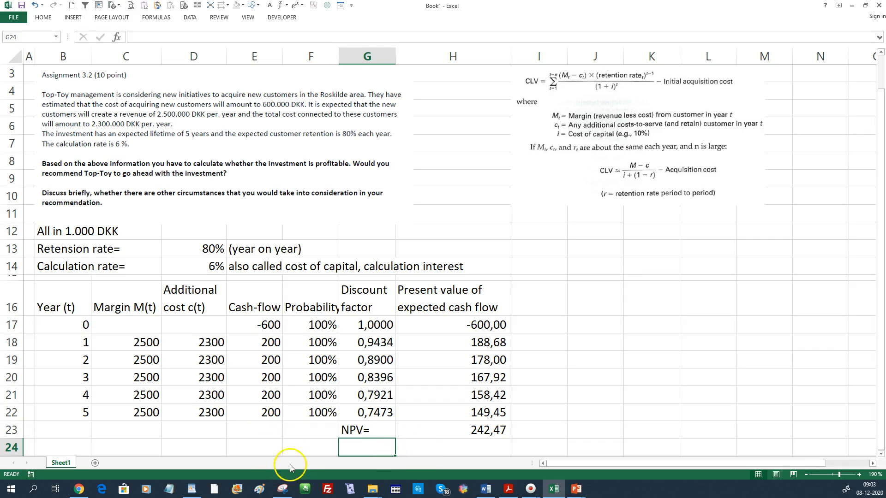
# Select the Probability column from its header in F16 down to year 5 in F22 for review.
pyautogui.scroll(1, 219, 413)
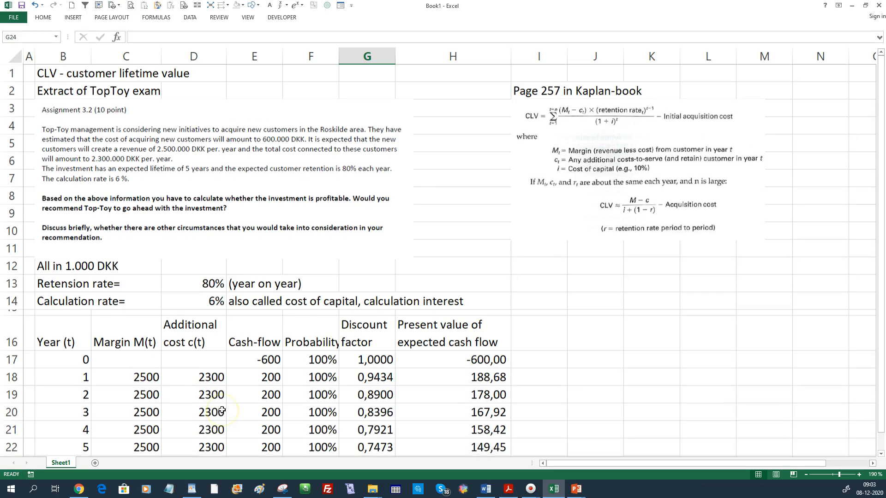
pyautogui.scroll(-1, 379, 402)
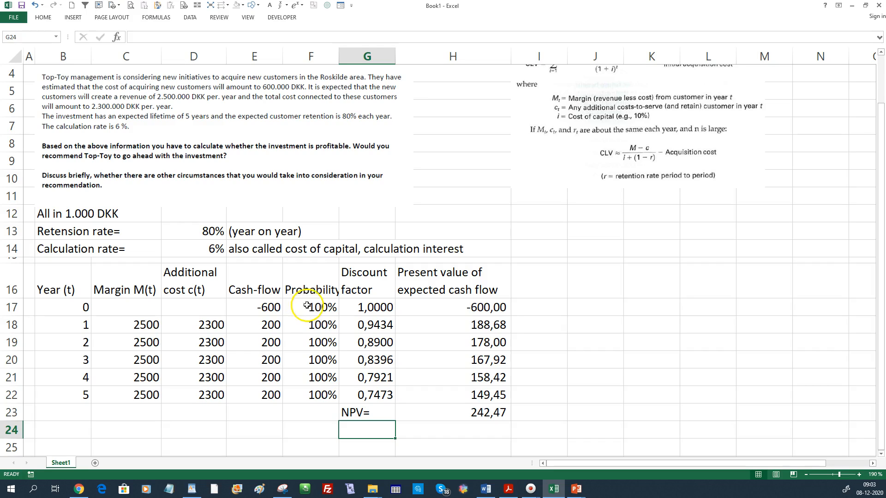
pyautogui.moveTo(325, 287); pyautogui.dragTo(320, 398)
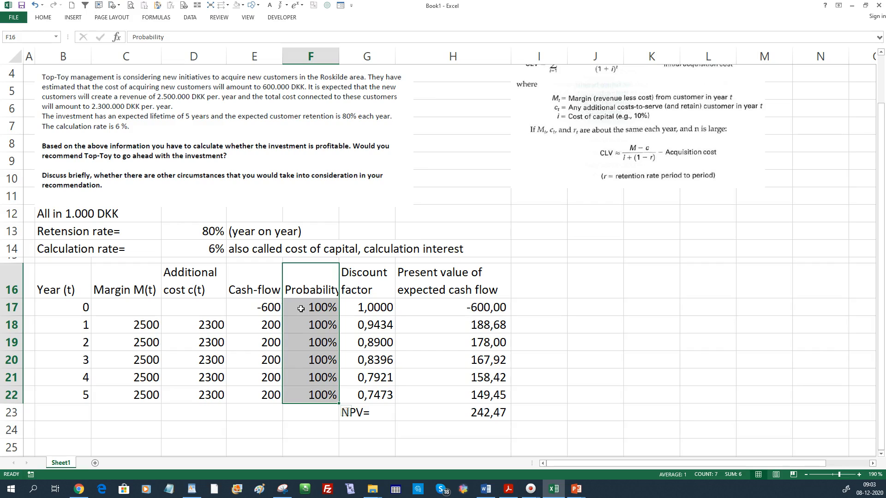
# Clear the year 2 to year 5 probabilities in F19:F22.
pyautogui.click(301, 308)
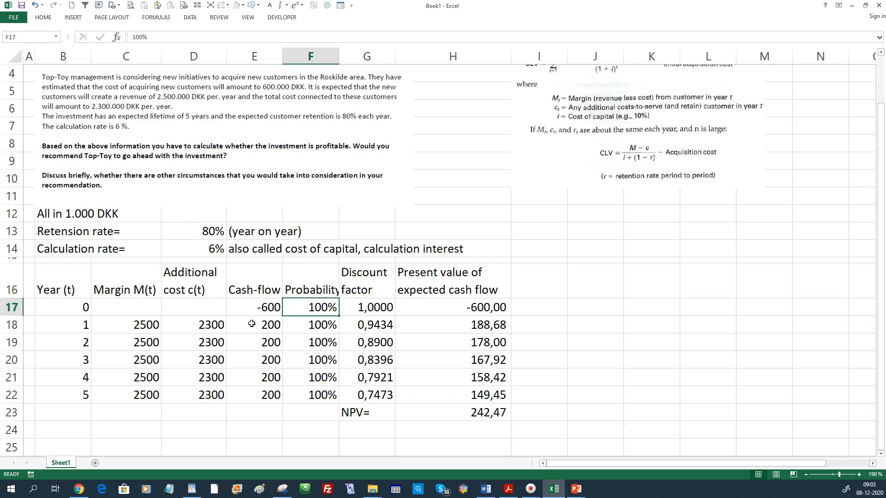
pyautogui.moveTo(306, 342); pyautogui.dragTo(312, 395)
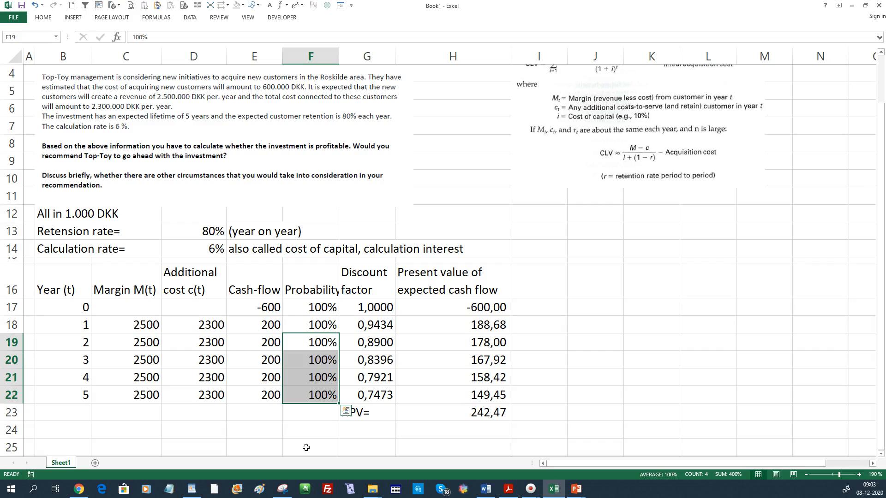
pyautogui.press('Delete')
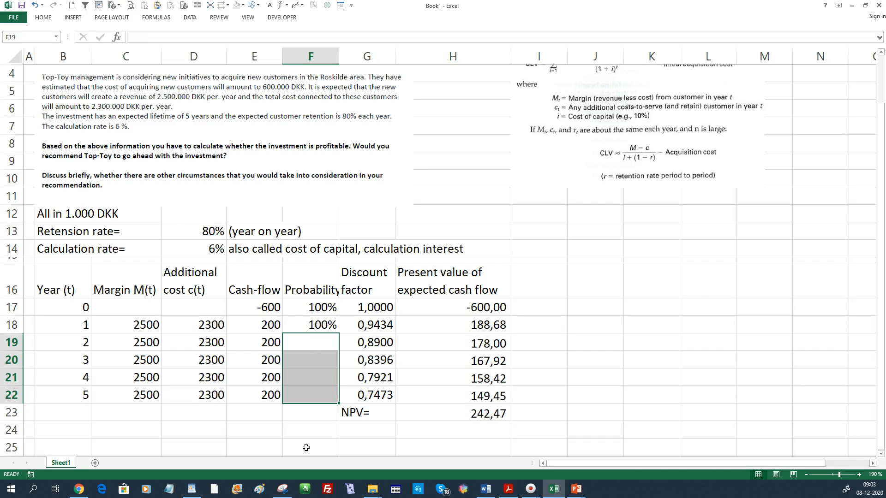
# Link the year 2 probability in F19 to the retention rate with the formula =D13.
pyautogui.click(306, 345)
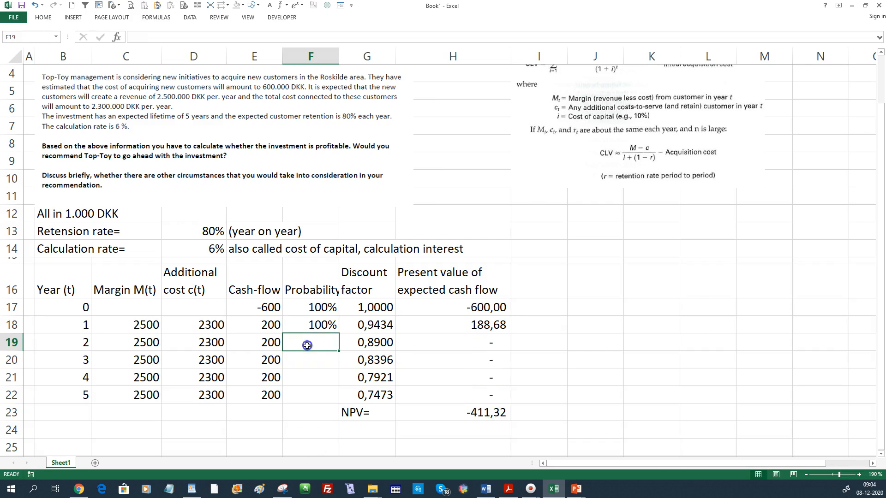
pyautogui.write('=')
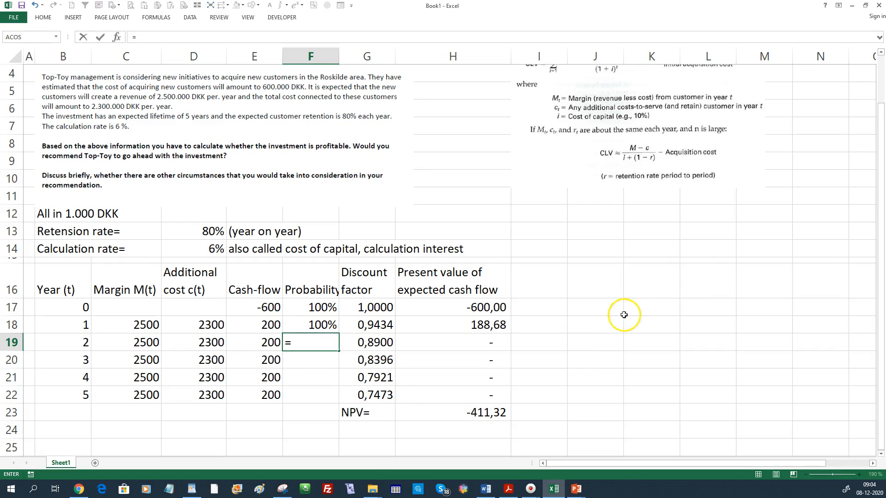
pyautogui.scroll(1, 678, 307)
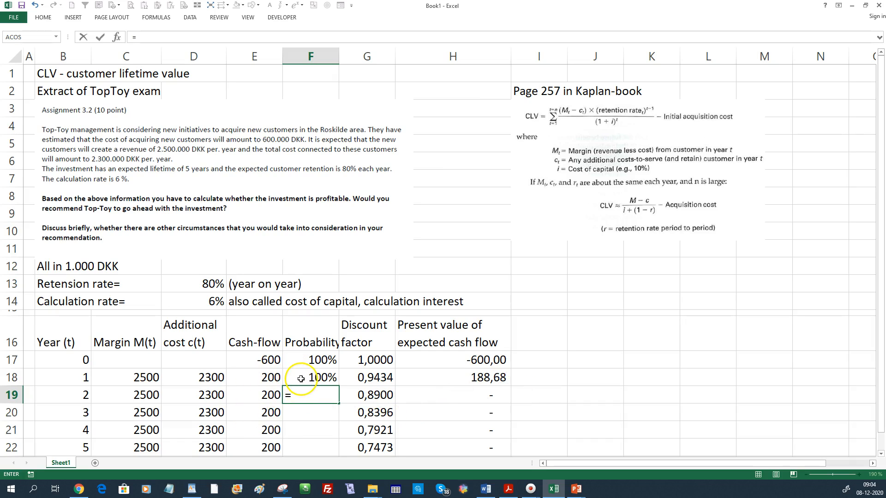
pyautogui.click(182, 285)
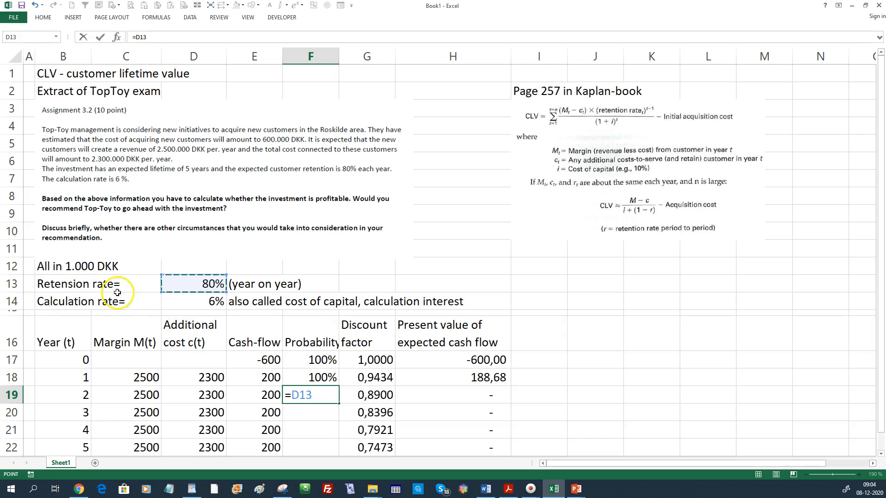
pyautogui.press('Return')
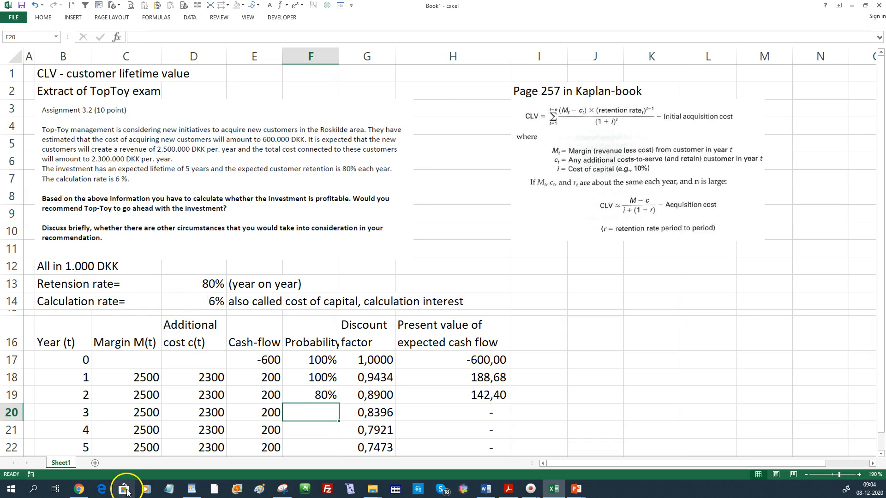
# Calculate the year 3 probability in F20 as =F19*D$13, keeping the retention rate's row fixed.
pyautogui.write('=')
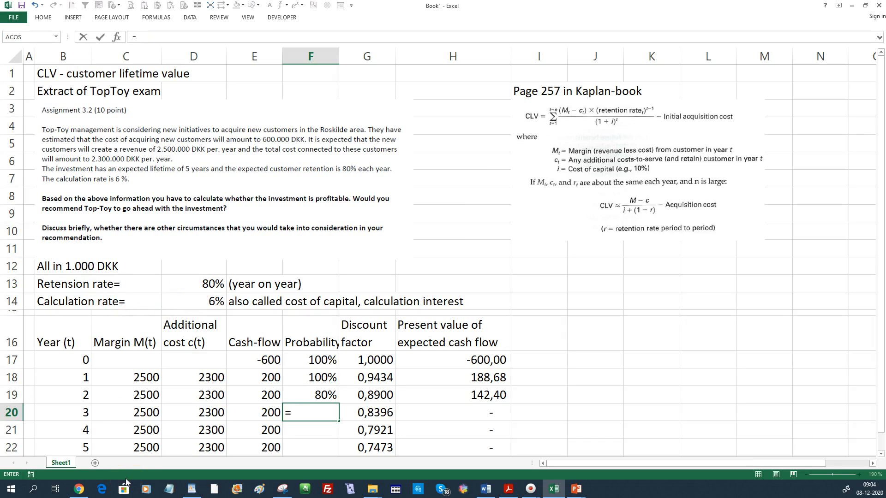
pyautogui.click(309, 395)
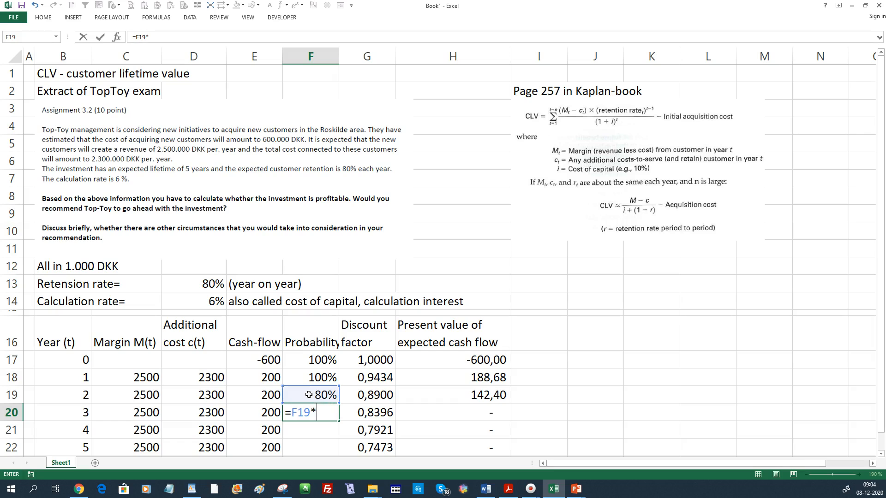
pyautogui.write('*')
pyautogui.click(204, 285)
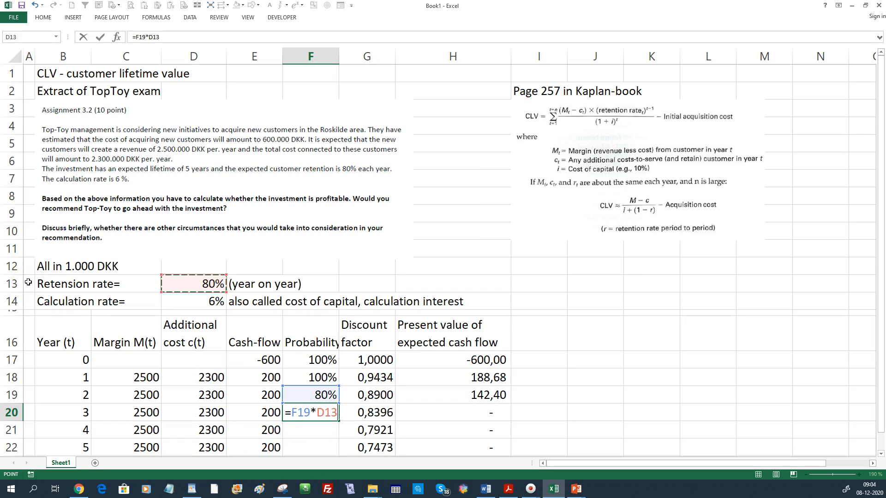
pyautogui.press('F4')
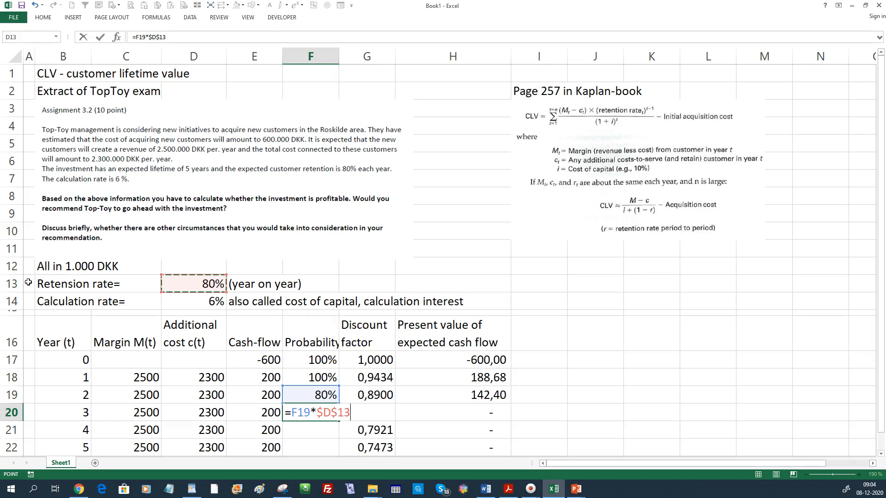
pyautogui.press('F4')
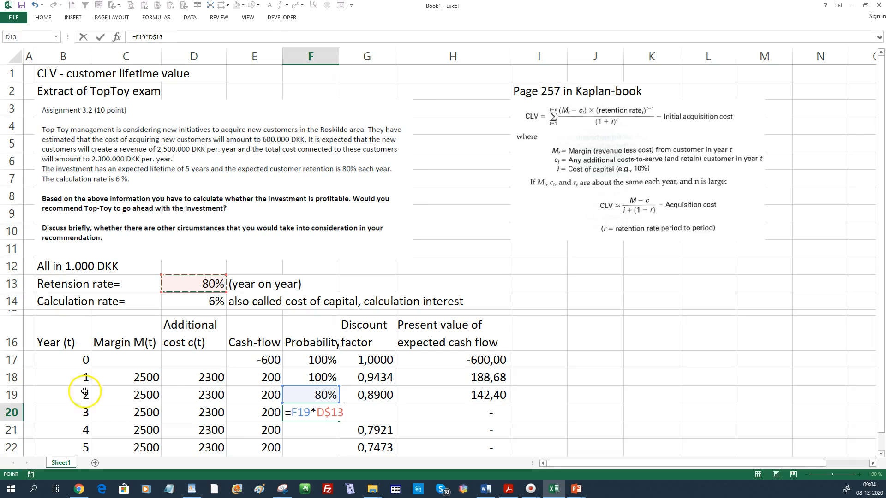
pyautogui.press('Return')
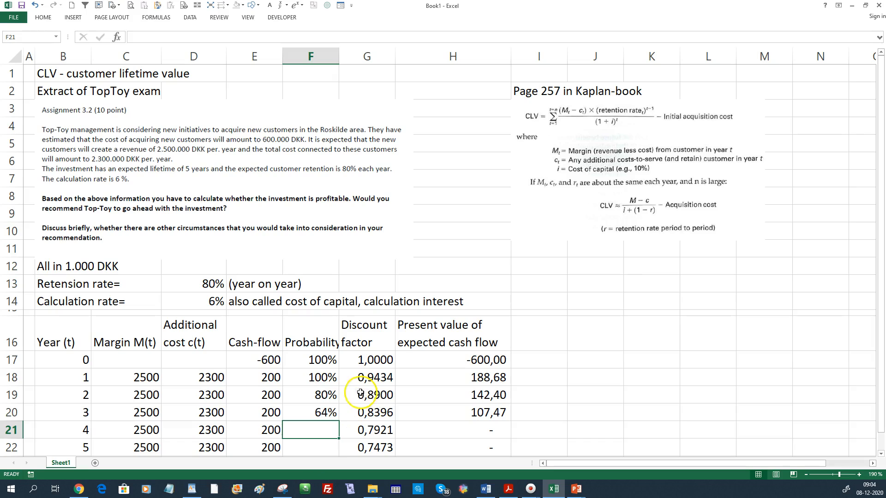
# Fill the year 3 probability formula down from F20 to F22 and check the recalculated total of the present values.
pyautogui.click(303, 414)
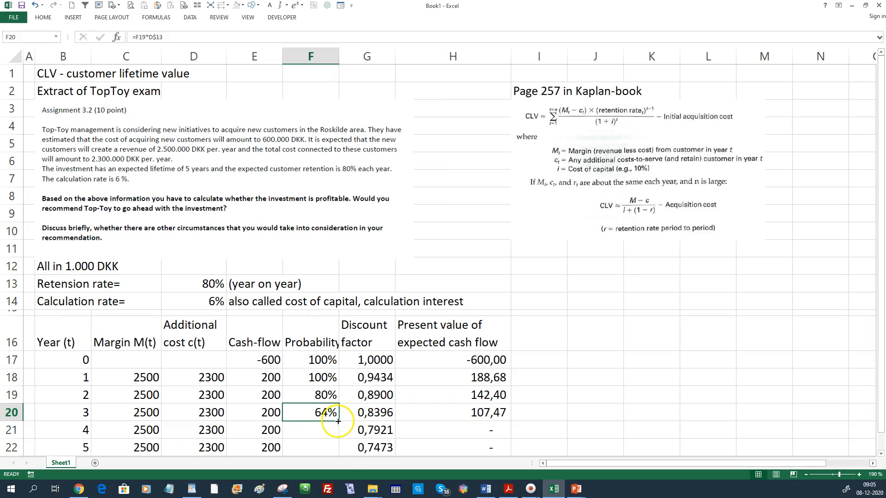
pyautogui.moveTo(339, 420); pyautogui.dragTo(339, 447)
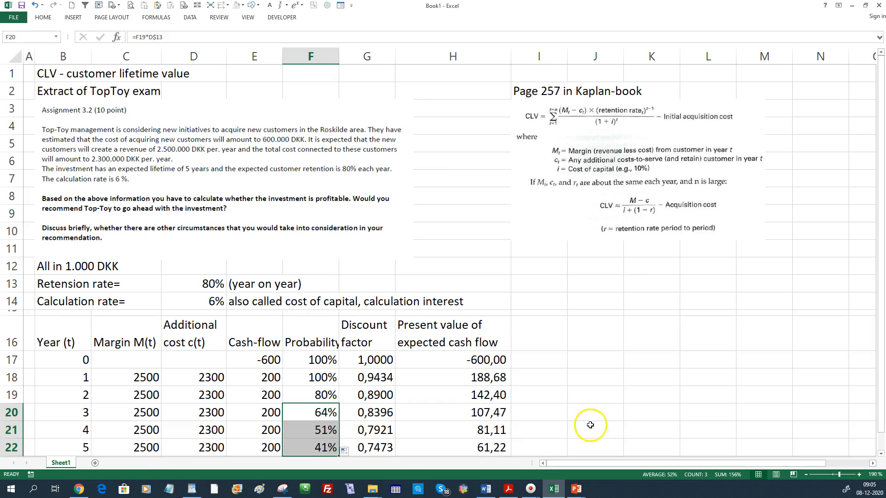
pyautogui.scroll(-1, 585, 414)
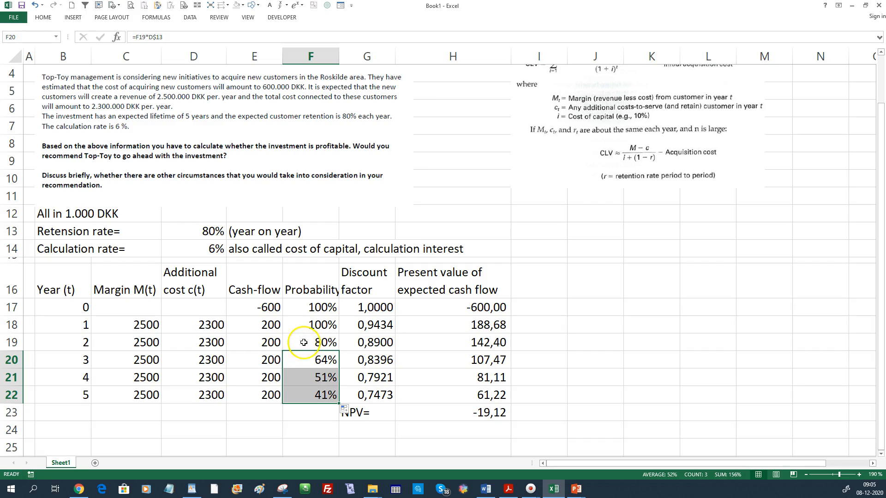
pyautogui.scroll(1, 678, 438)
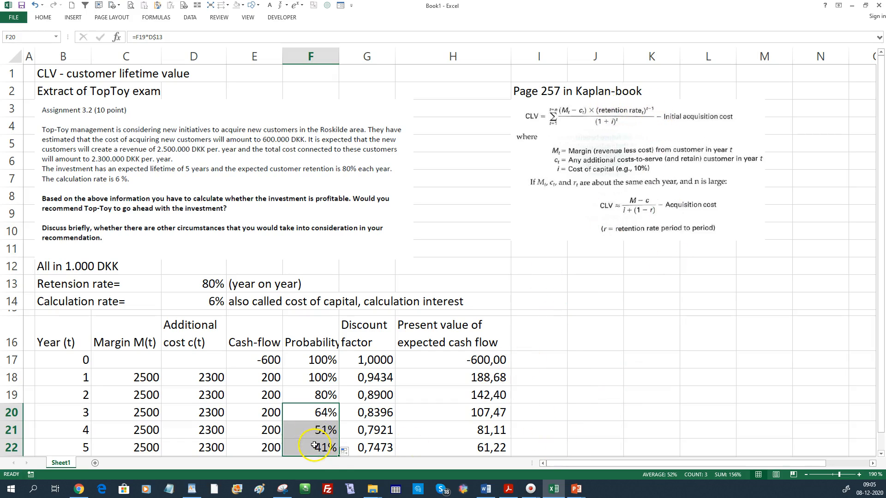
pyautogui.scroll(-1, 318, 440)
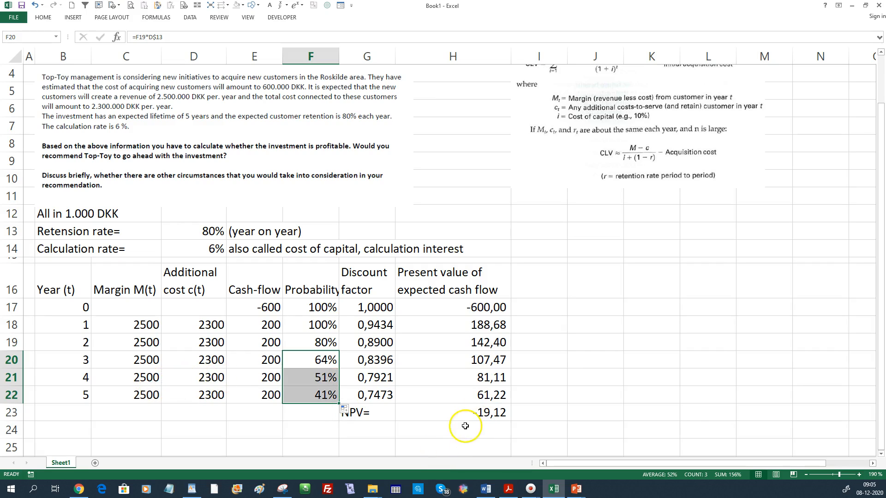
# Change the label in G23 beside the total of the present values to "CLV=".
pyautogui.click(453, 411)
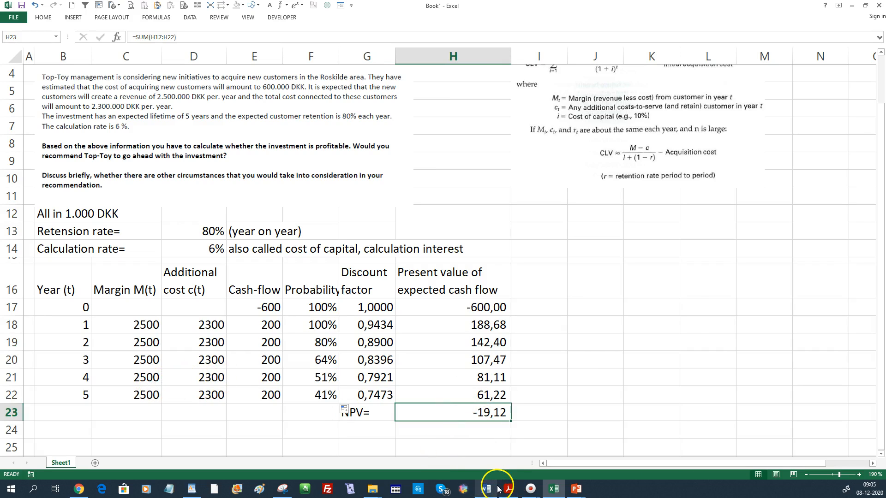
pyautogui.click(304, 426)
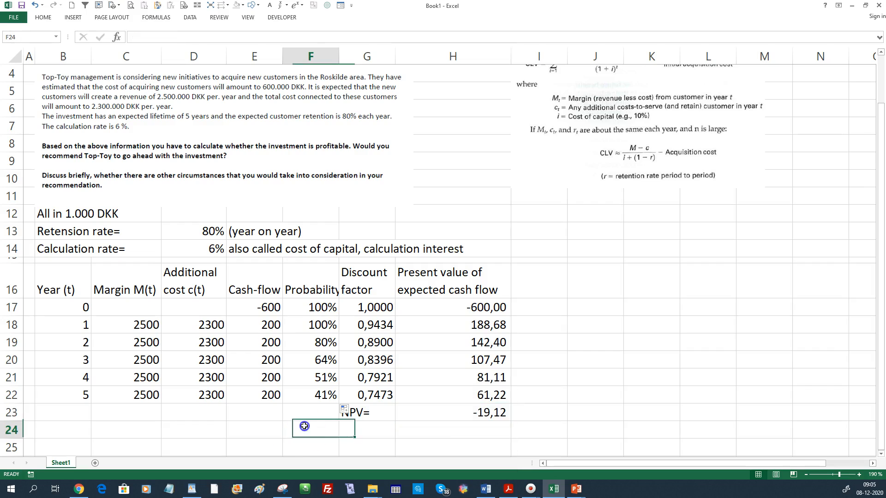
pyautogui.click(354, 410)
pyautogui.doubleClick(354, 410)
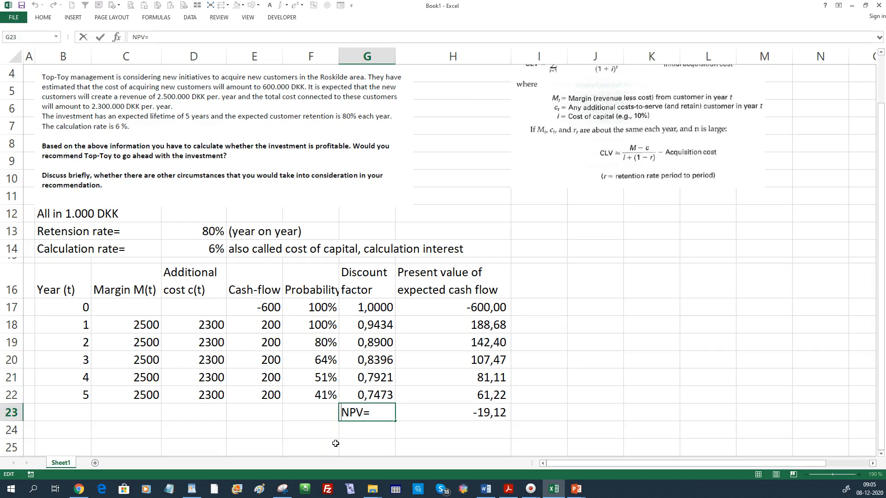
pyautogui.write('CLV')
pyautogui.press('Delete')
pyautogui.press('Delete')
pyautogui.press('Delete')
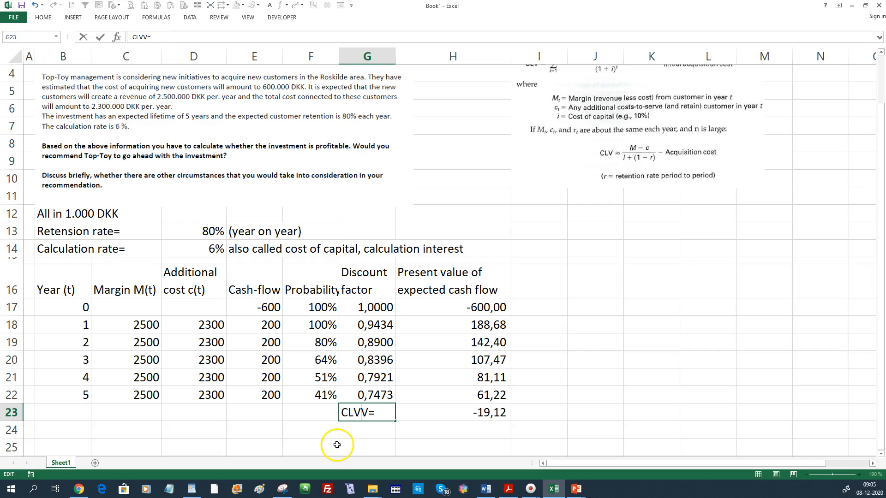
pyautogui.press('Return')
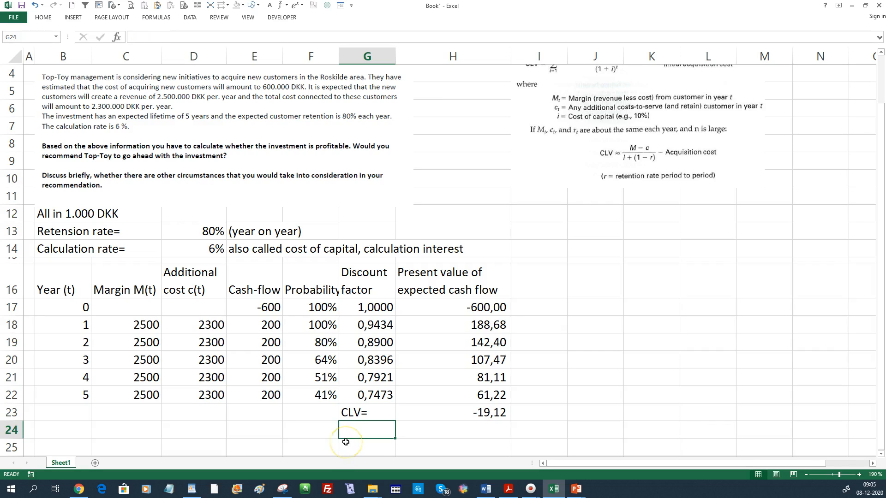
# Enter the conclusion "Not profitable (CLV<0)" in B25 below the table.
pyautogui.click(71, 446)
pyautogui.write('Not profitable (CLV')
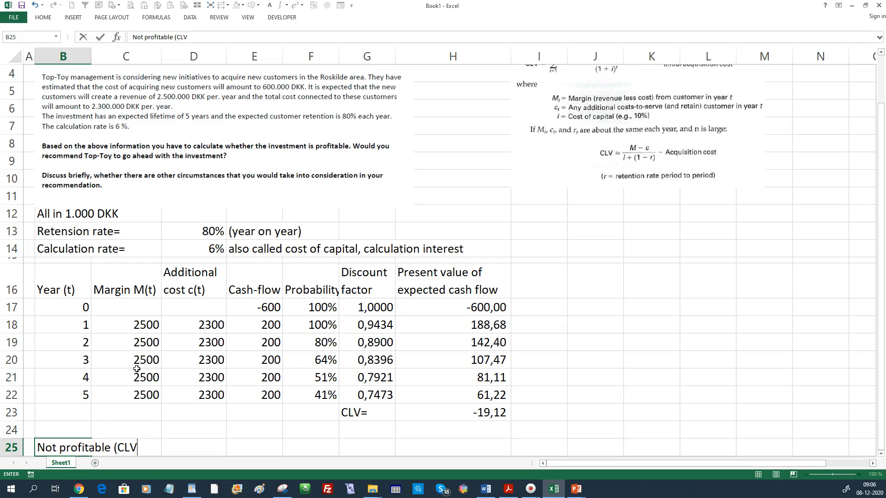
pyautogui.write('<0')
pyautogui.press('Return')
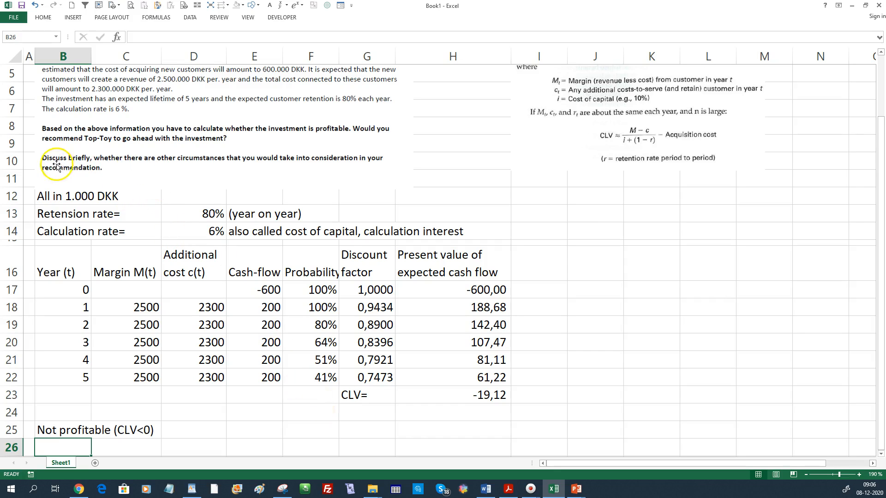
# Prefix the conclusion in B25 with "NO, " as the answer to the recommendation question.
pyautogui.scroll(1, 48, 138)
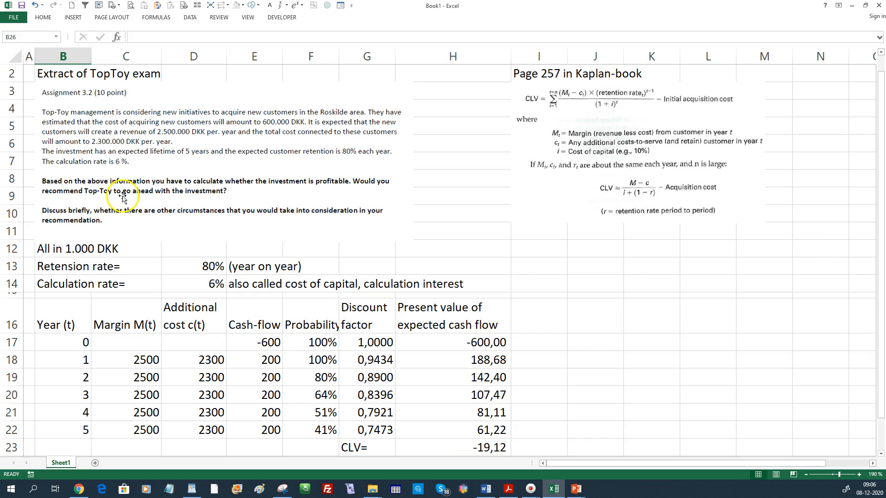
pyautogui.scroll(-1, 212, 239)
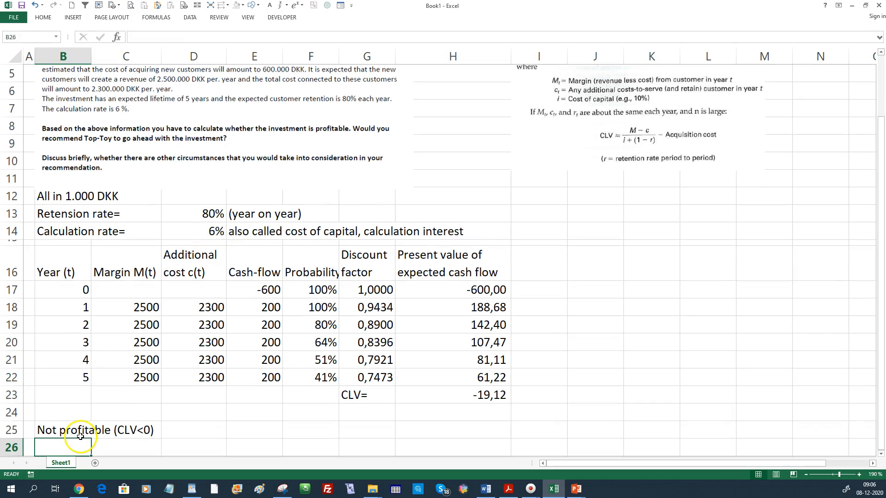
pyautogui.doubleClick(38, 433)
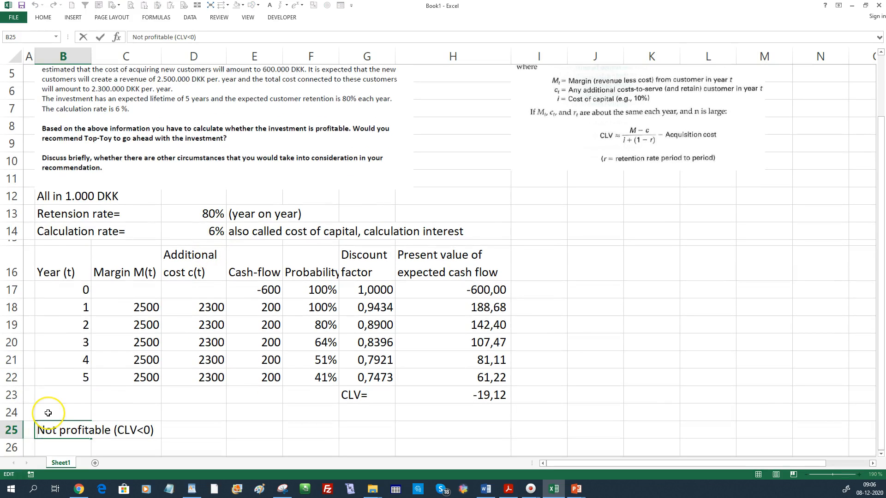
pyautogui.write('NO,')
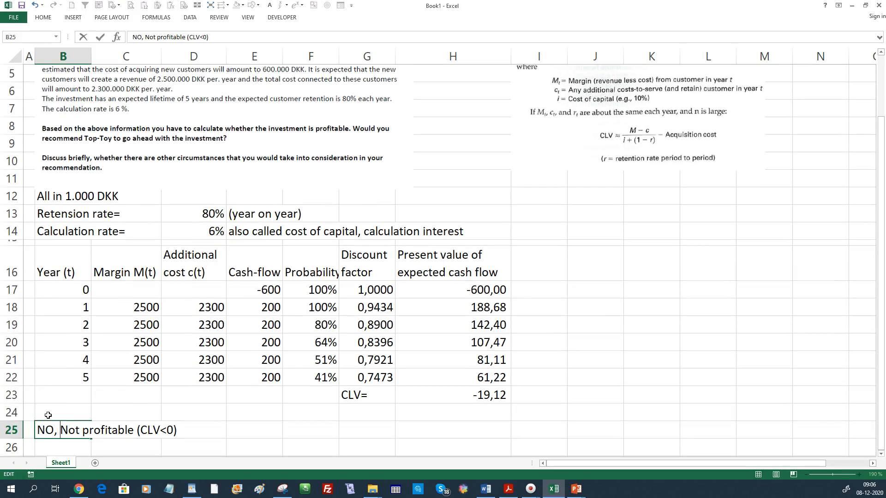
pyautogui.press('Return')
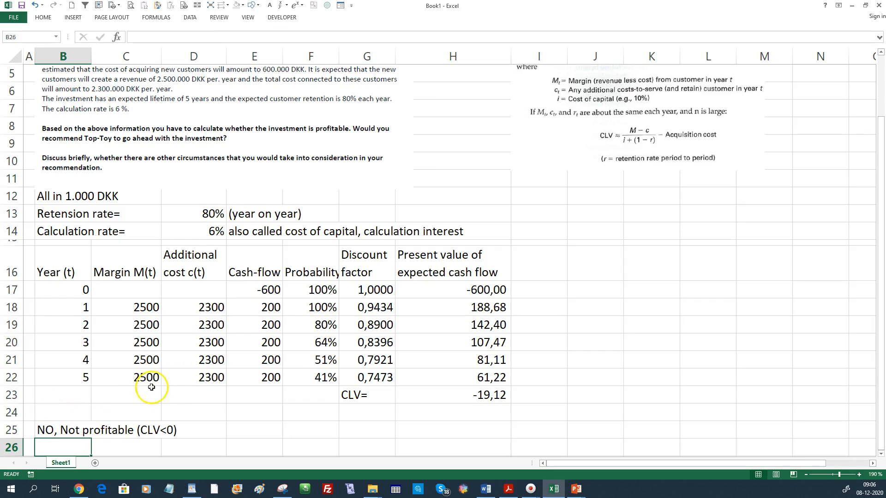
# Set the retention rate in D13 to 85% to test its effect on the CLV in H23.
pyautogui.scroll(2, 248, 166)
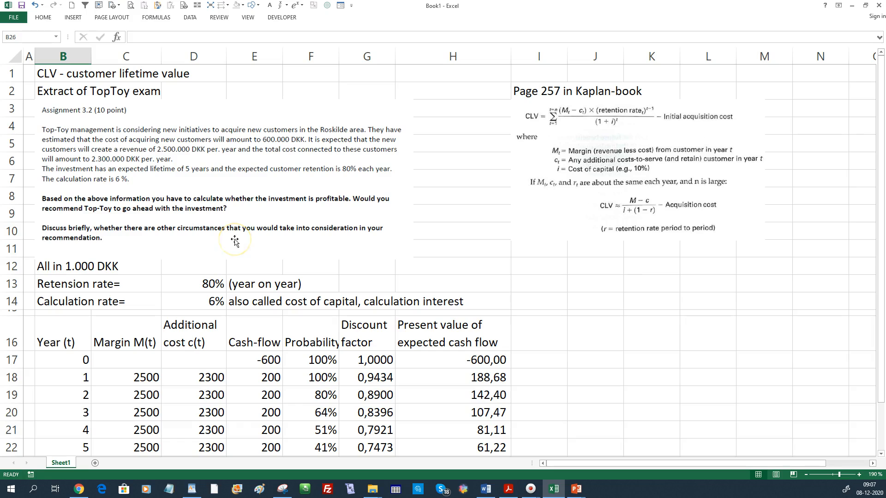
pyautogui.scroll(-1, 234, 240)
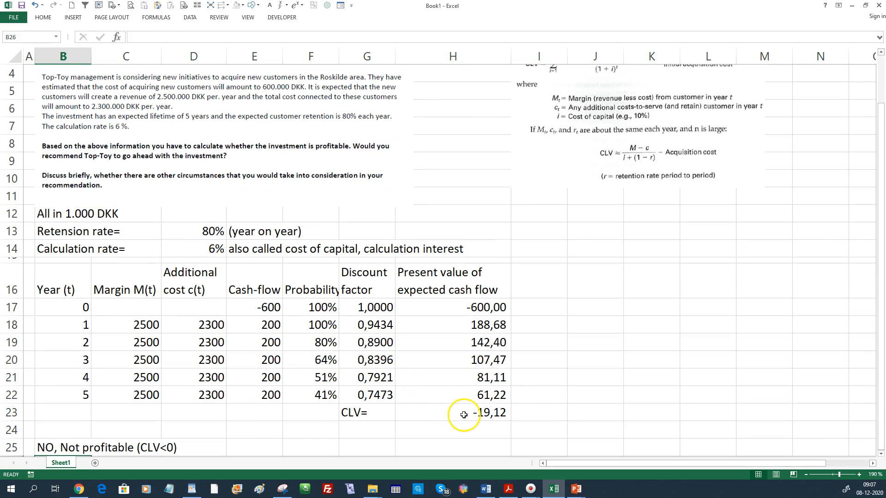
pyautogui.click(464, 415)
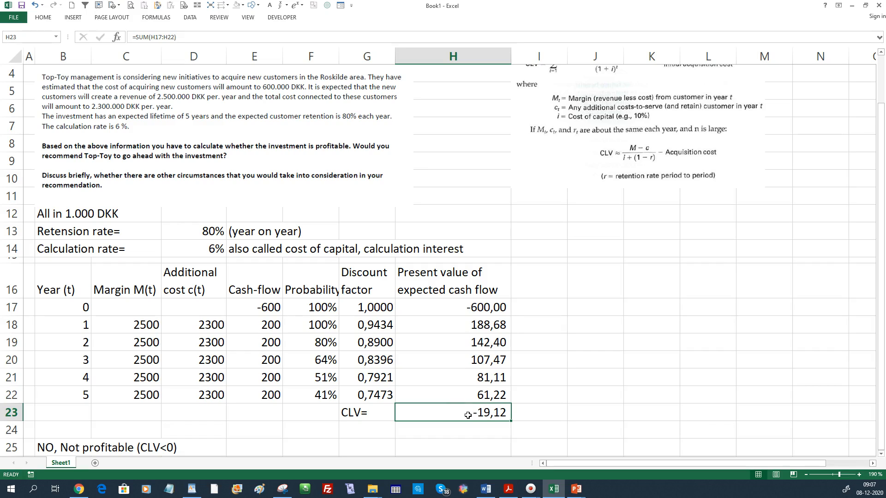
pyautogui.click(206, 235)
pyautogui.write('85')
pyautogui.press('Return')
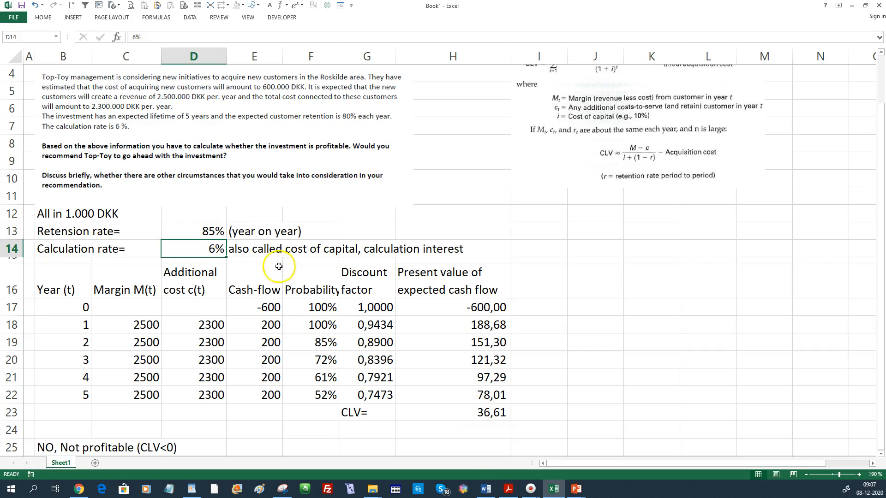
# Set the retention rate in D13 to 82% to test its effect on the CLV in H23.
pyautogui.click(219, 232)
pyautogui.write('82')
pyautogui.press('Return')
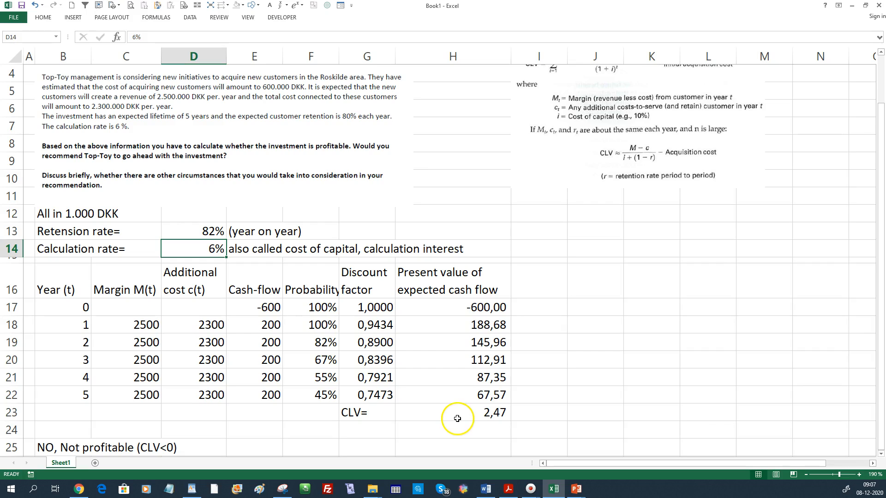
# Undo the two latest test changes to the retention rate, and select the initial acquisition cost in E17.
pyautogui.hotkey('ctrl', 'z')
pyautogui.hotkey('ctrl', 'z')
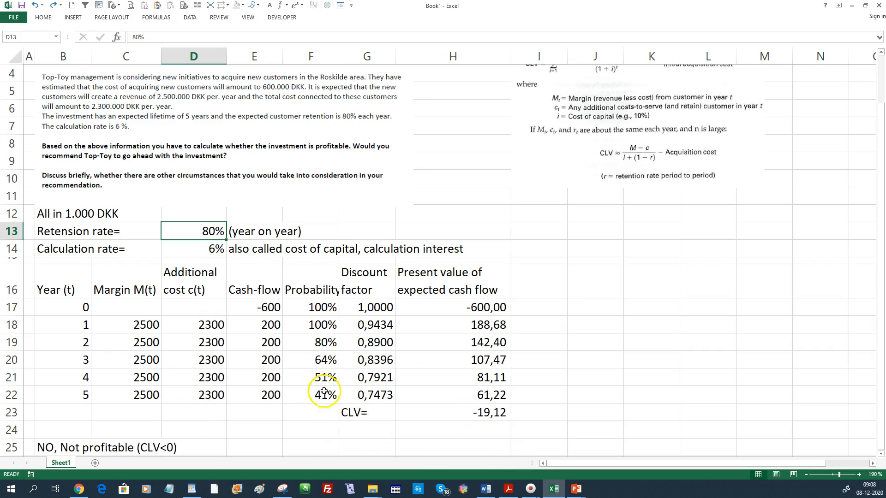
pyautogui.click(240, 306)
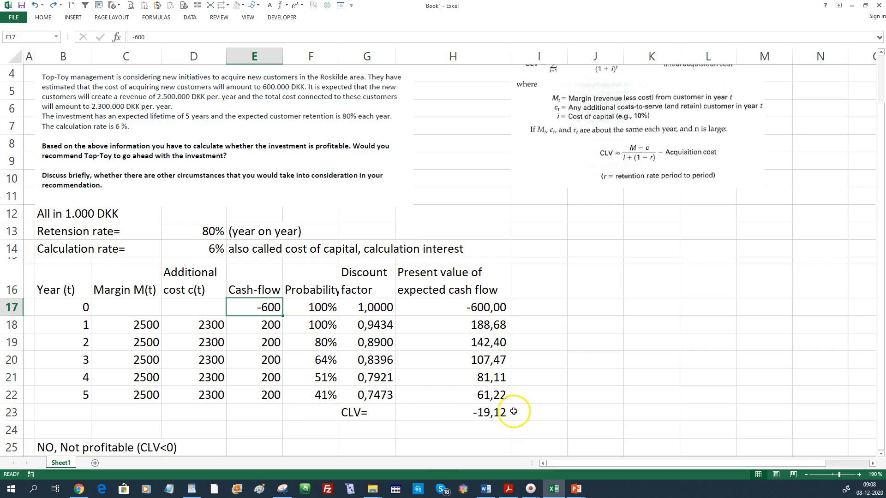
# Run Goal Seek to bring the CLV in H23 to 0 by changing the retention rate in D13, and accept the solution.
pyautogui.click(175, 232)
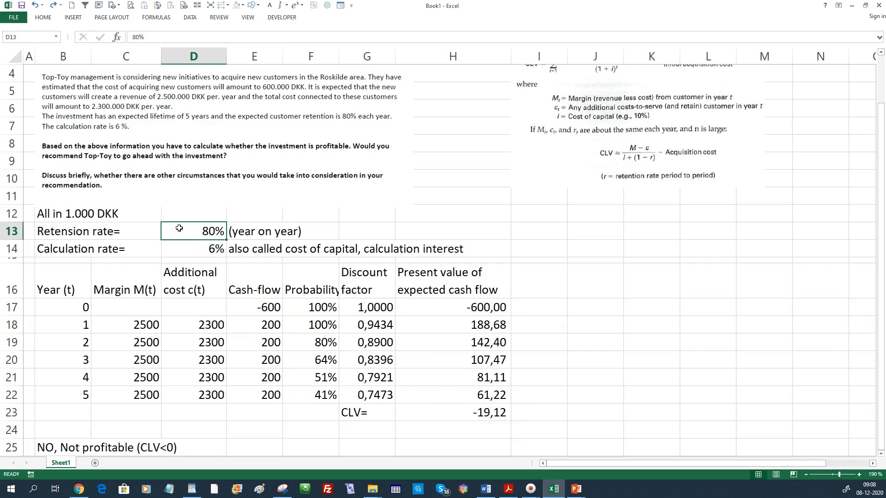
pyautogui.click(189, 19)
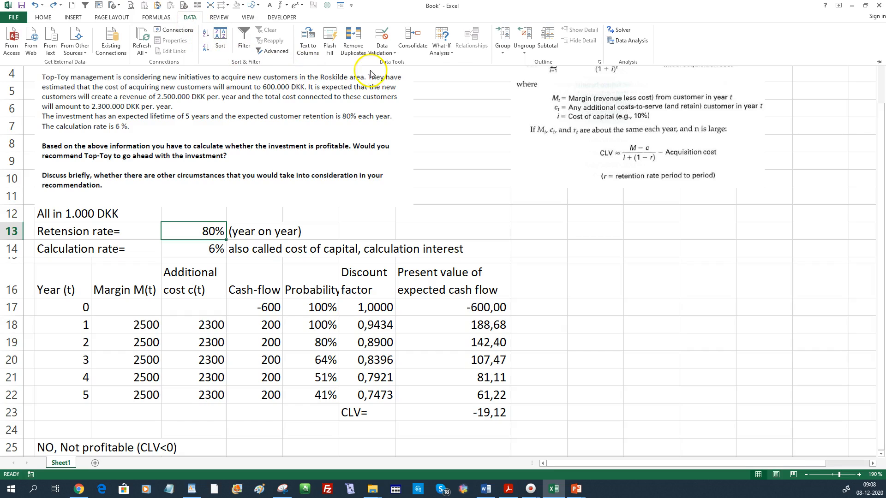
pyautogui.click(453, 54)
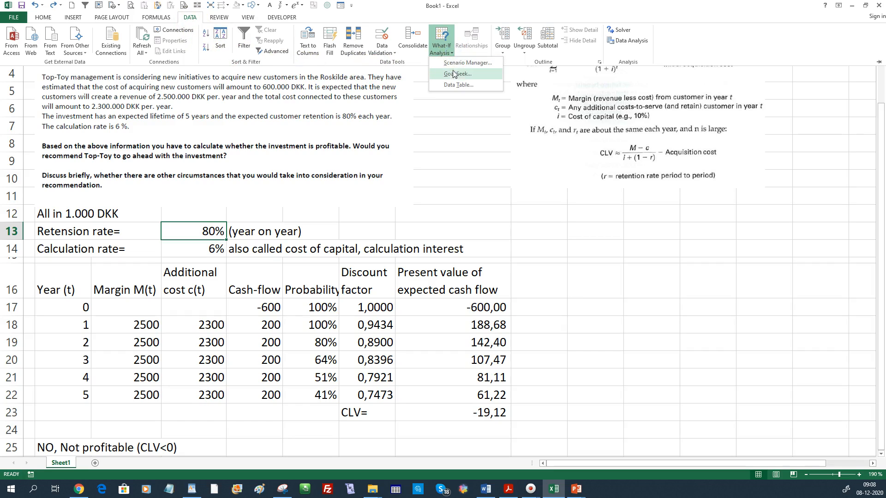
pyautogui.click(457, 74)
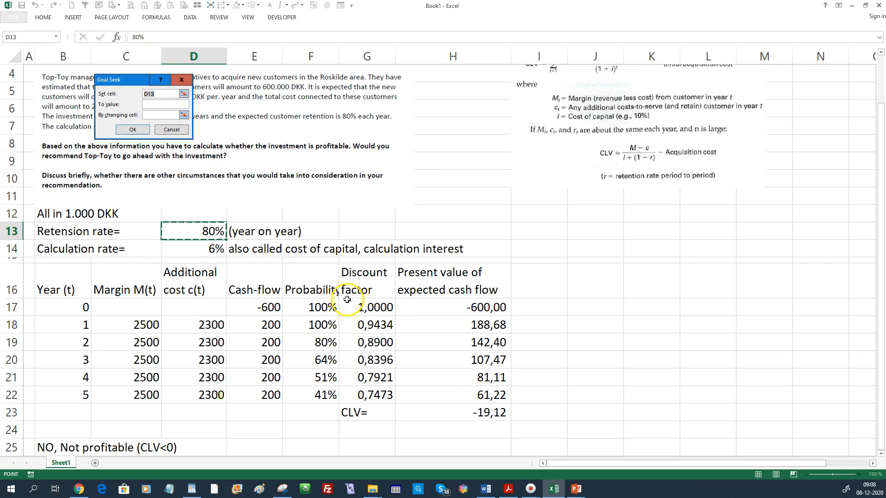
pyautogui.click(421, 412)
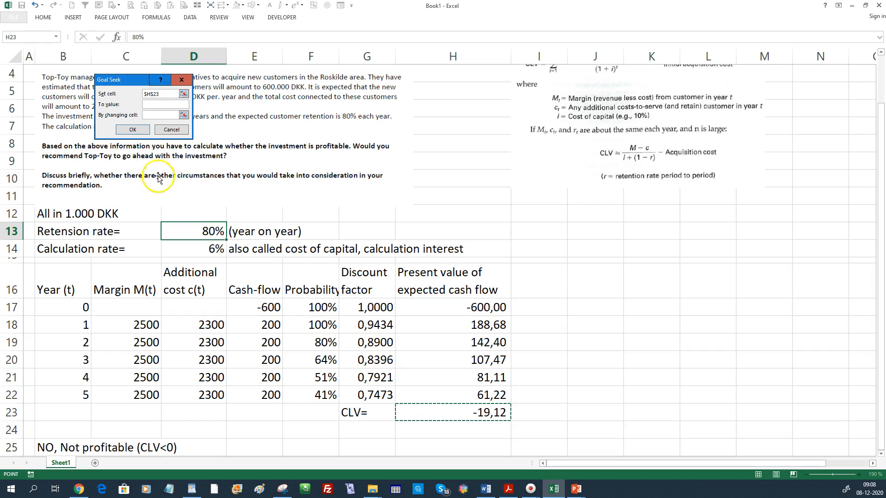
pyautogui.click(149, 104)
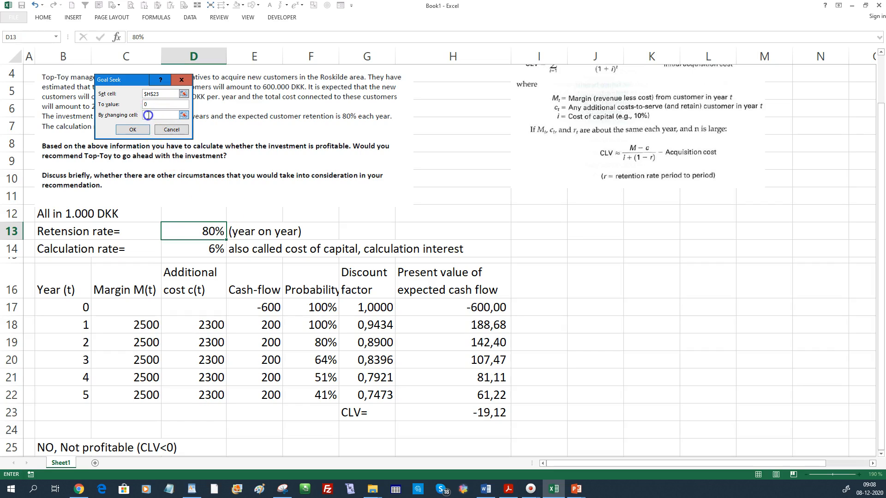
pyautogui.click(176, 231)
pyautogui.click(132, 131)
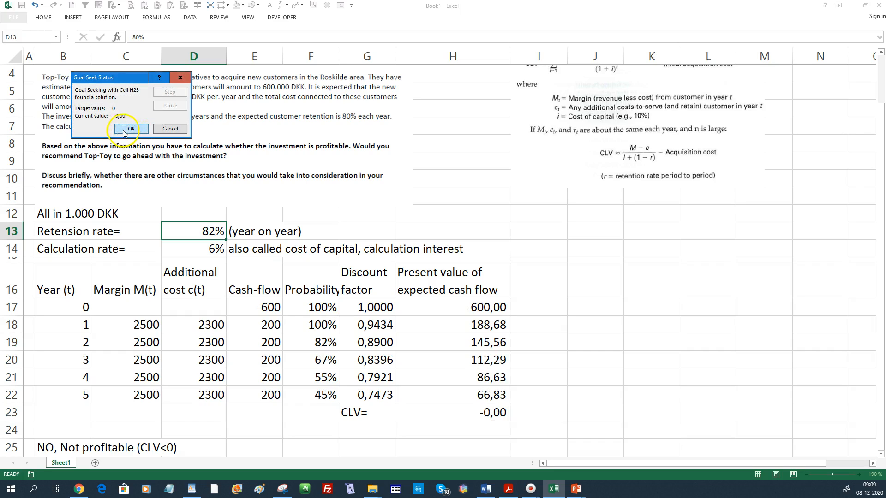
pyautogui.click(123, 130)
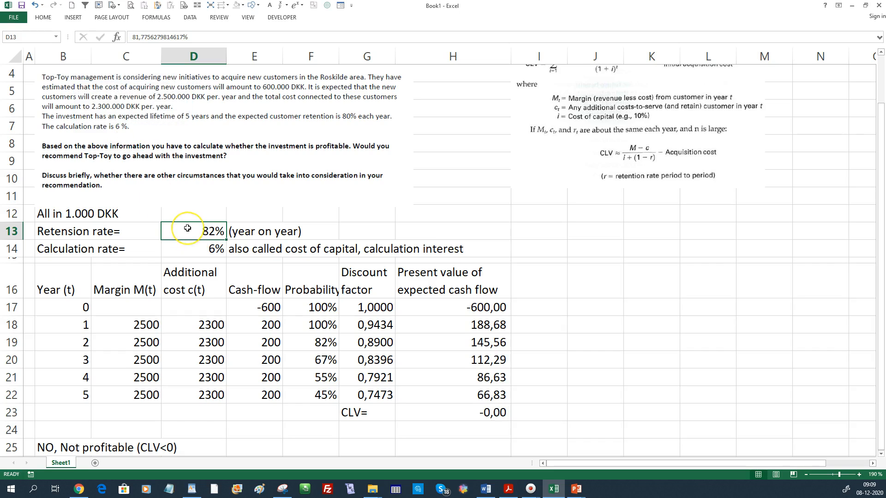
# Format the retention rate in D13 to show two decimal places.
pyautogui.rightClick(188, 228)
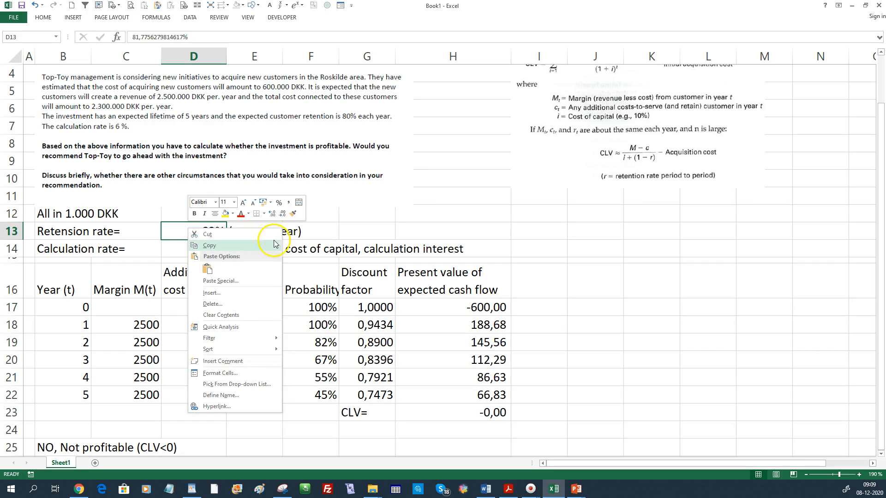
pyautogui.click(271, 213)
pyautogui.click(271, 213)
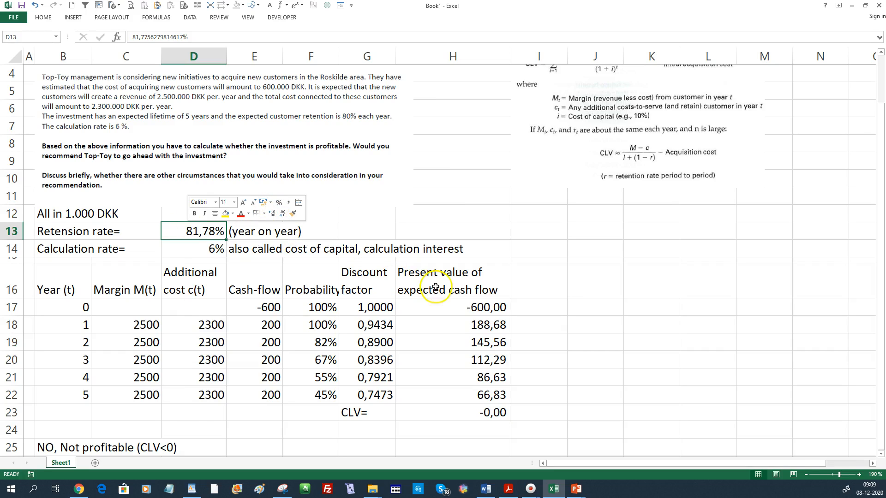
pyautogui.click(374, 230)
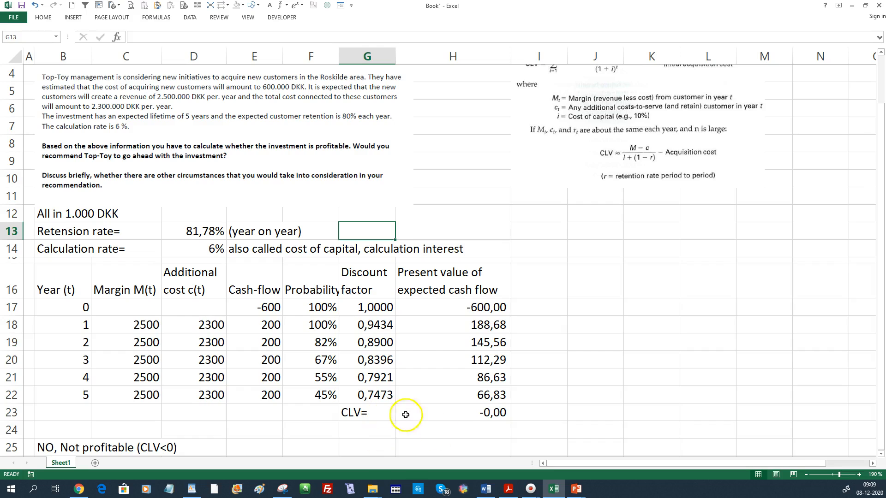
# Set the retention rate in D13 back to the assignment's 80%.
pyautogui.click(189, 233)
pyautogui.write('80')
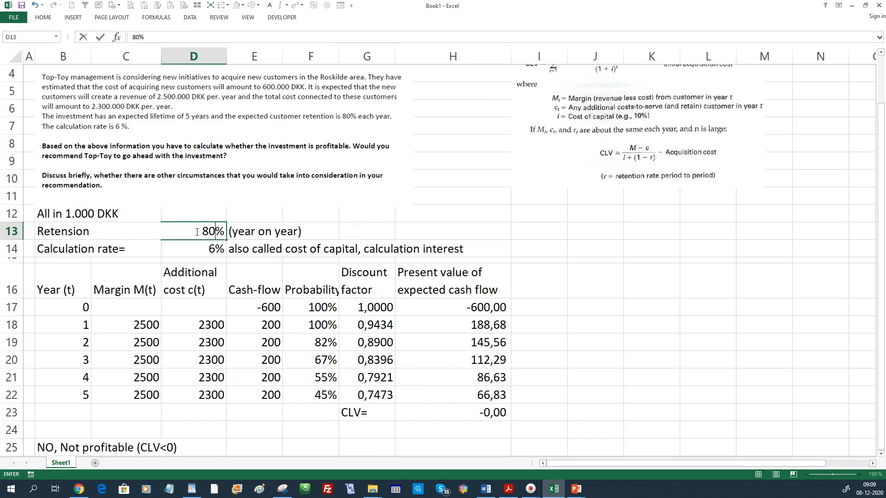
pyautogui.press('Return')
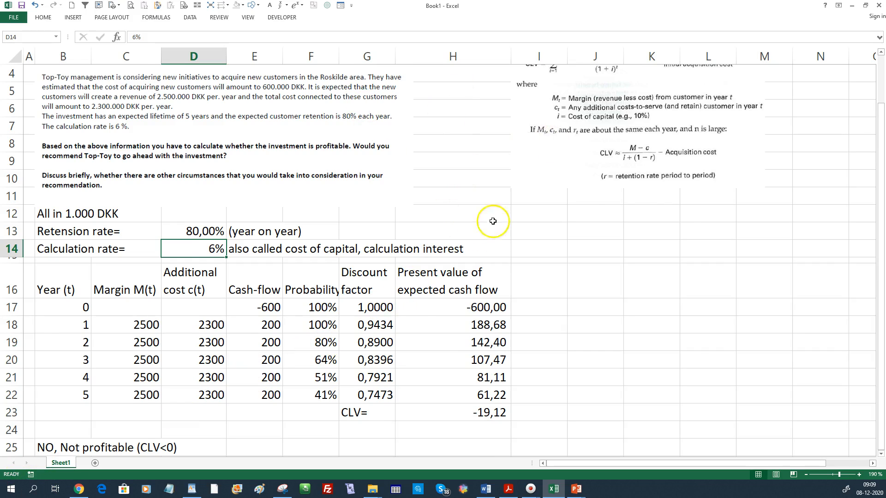
pyautogui.scroll(1, 494, 180)
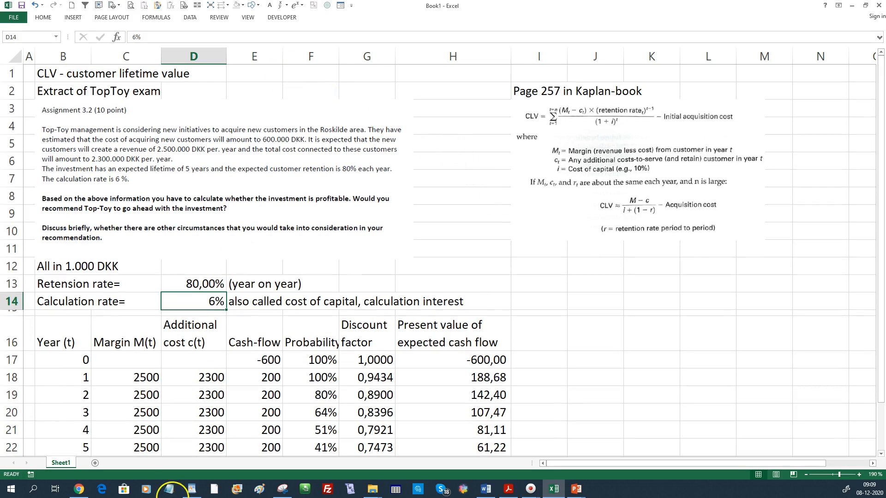